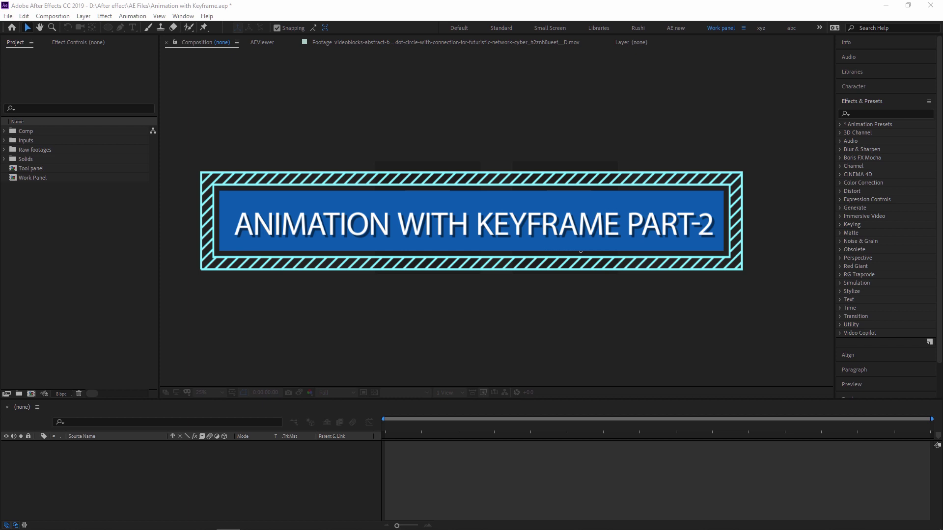
- Create an HDTV 1080 24 composition named "Grhaph Editor" at 1920 x 1080, 24 fps, two seconds long
left_click(31, 394)
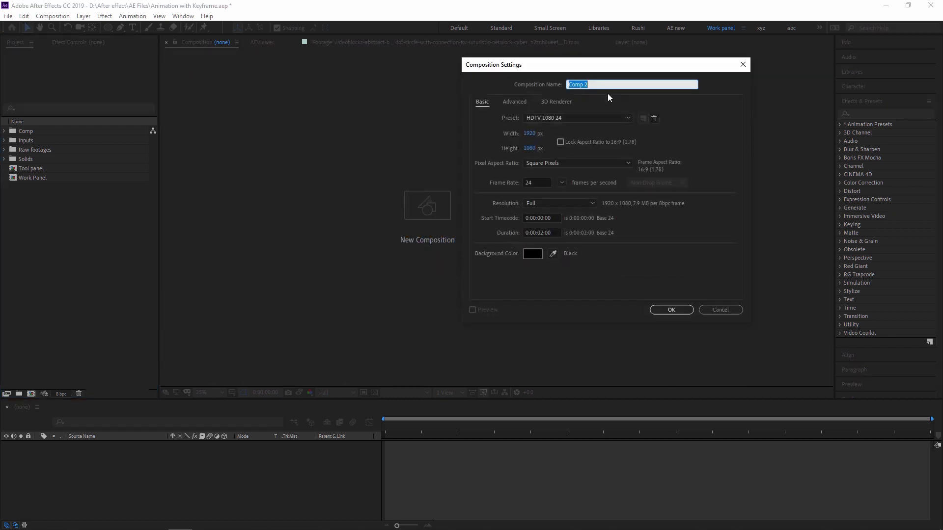
type("Grhaph Editor")
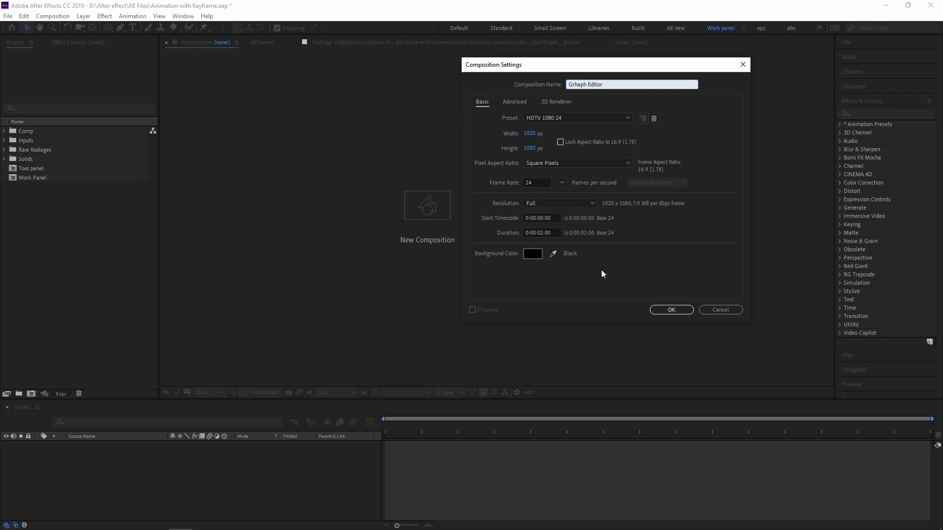
left_click(672, 310)
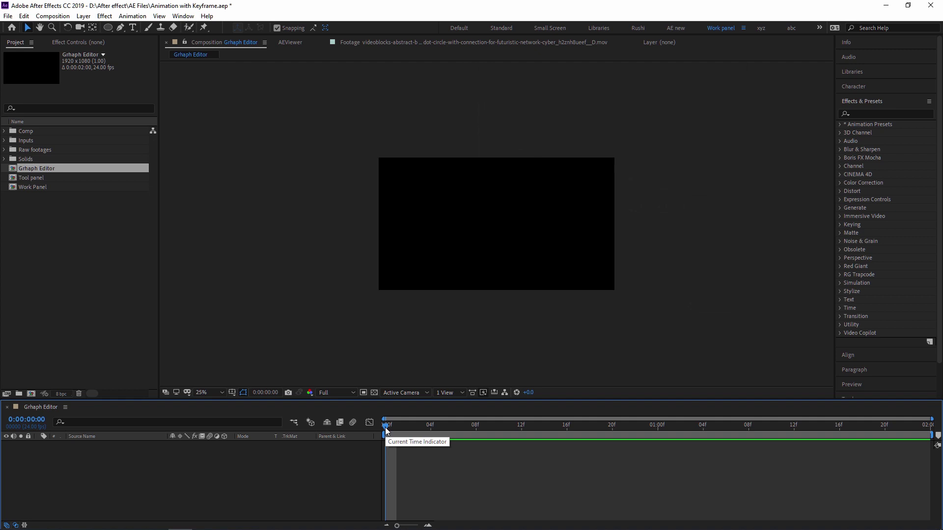
- Add a new empty shape layer to the Grhaph Editor composition and show its Position property
left_click_drag(389, 431, 388, 466)
key("period")
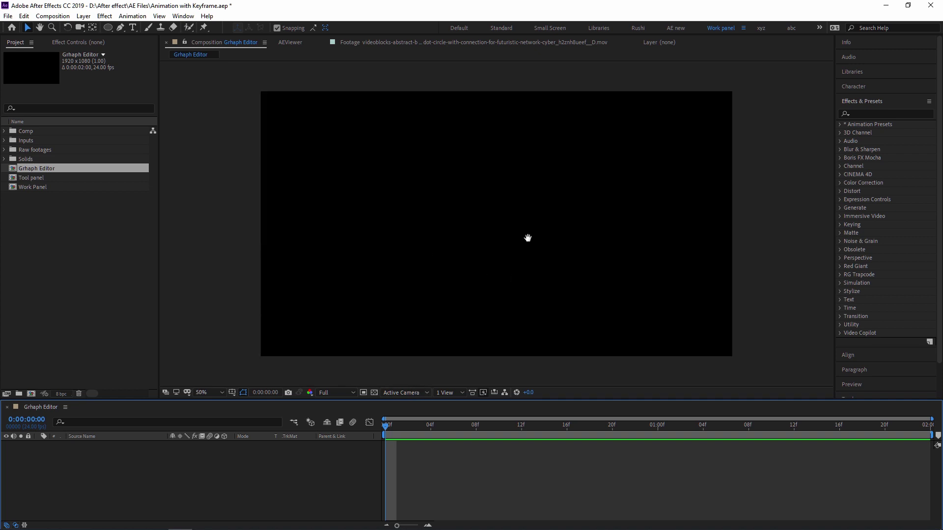
left_click_drag(526, 237, 518, 240)
key("v")
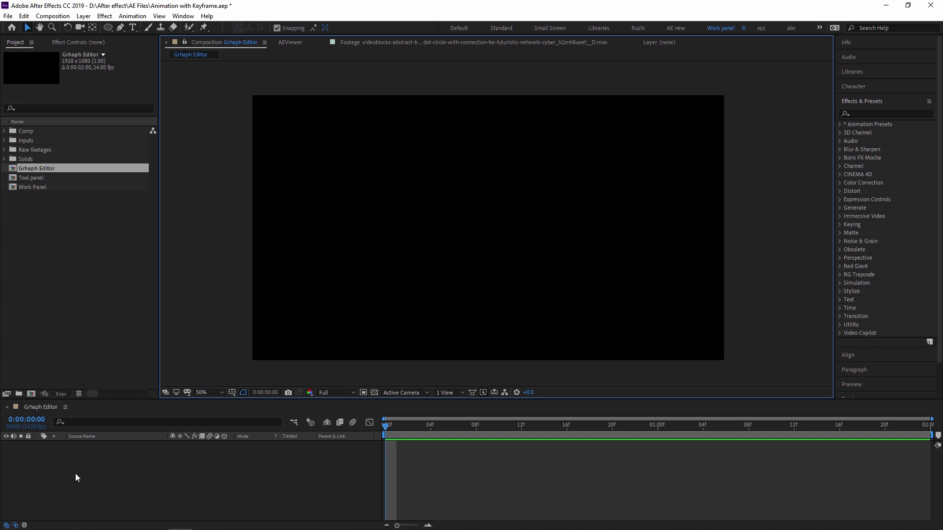
right_click(92, 468)
mouse_move(126, 361)
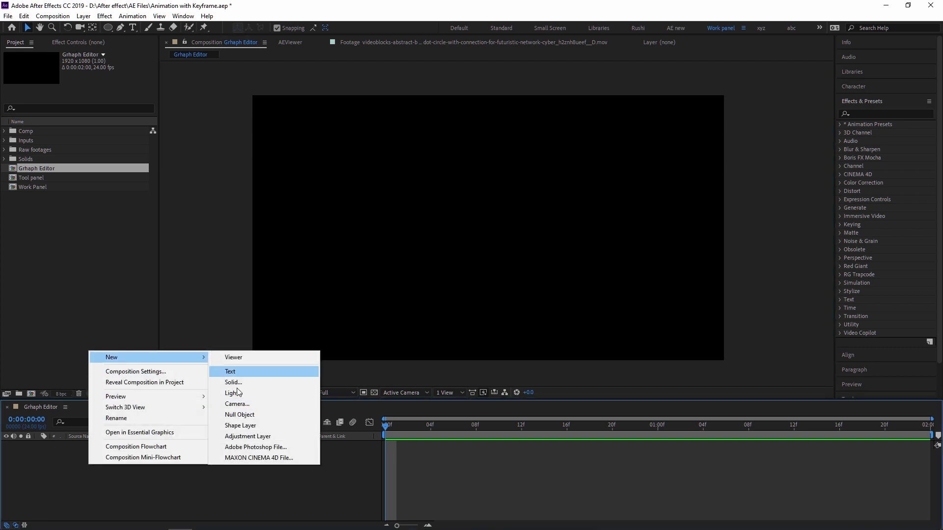
left_click(253, 431)
left_click(15, 484)
left_click(82, 453)
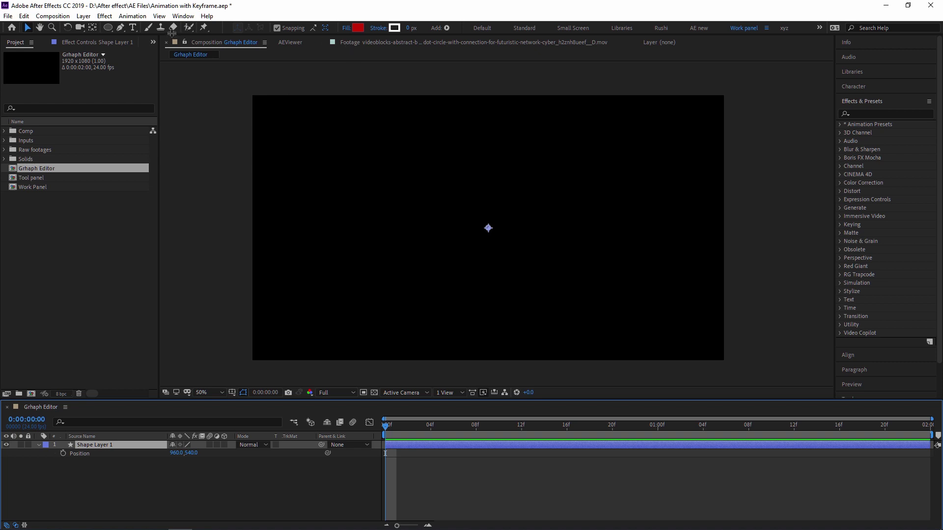
- Draw a red circle without a stroke on the shape layer, in the upper-left area of the frame
left_click(108, 27)
left_click_drag(289, 143, 309, 171)
left_click(27, 30)
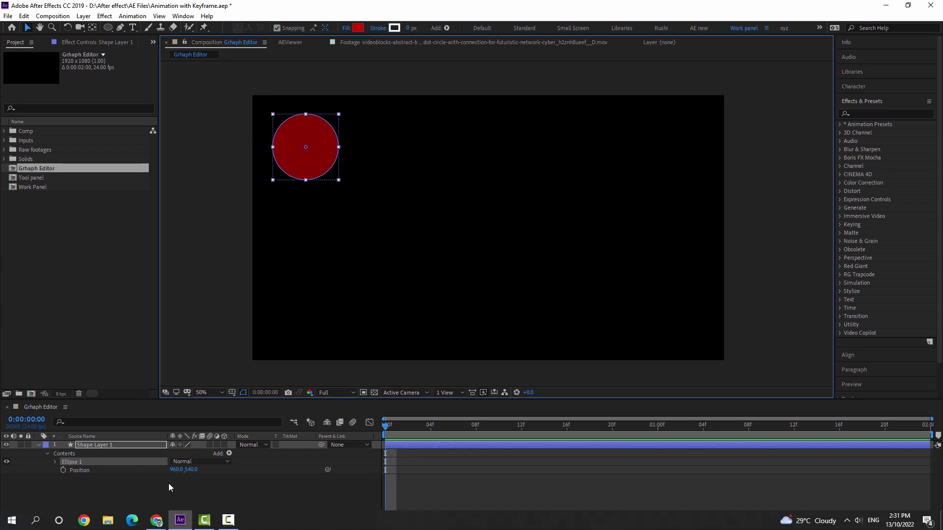
- Scale the shape layer to about 76% and center its anchor point within the circle
key("s")
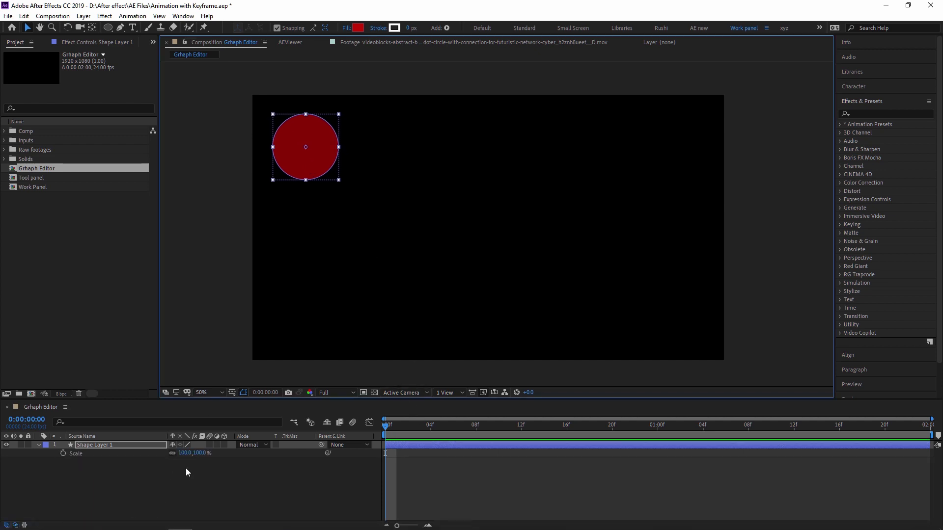
left_click_drag(180, 453, 169, 453)
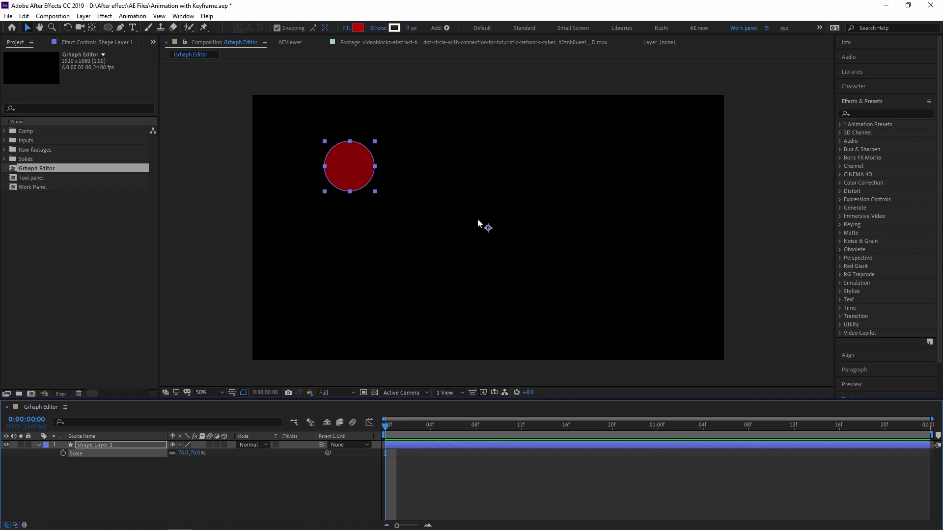
key("y")
key("ctrl+alt+Home")
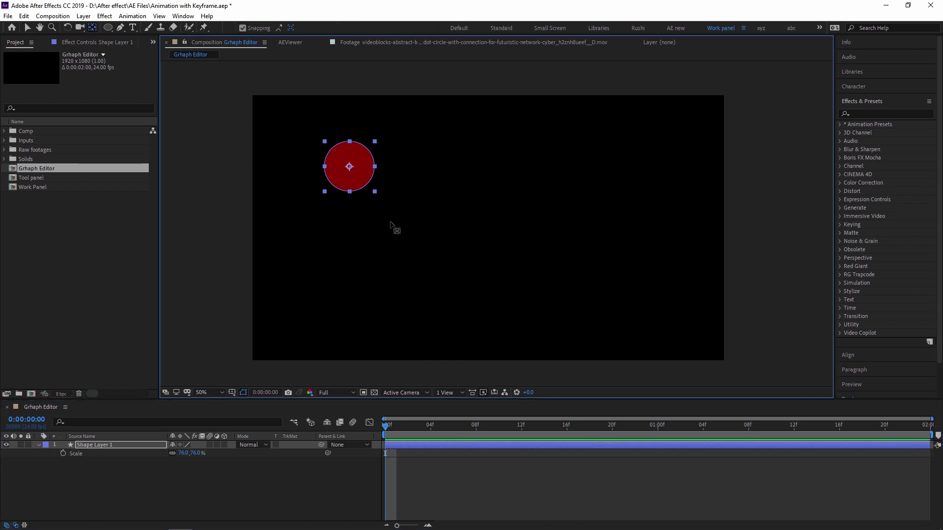
left_click(28, 27)
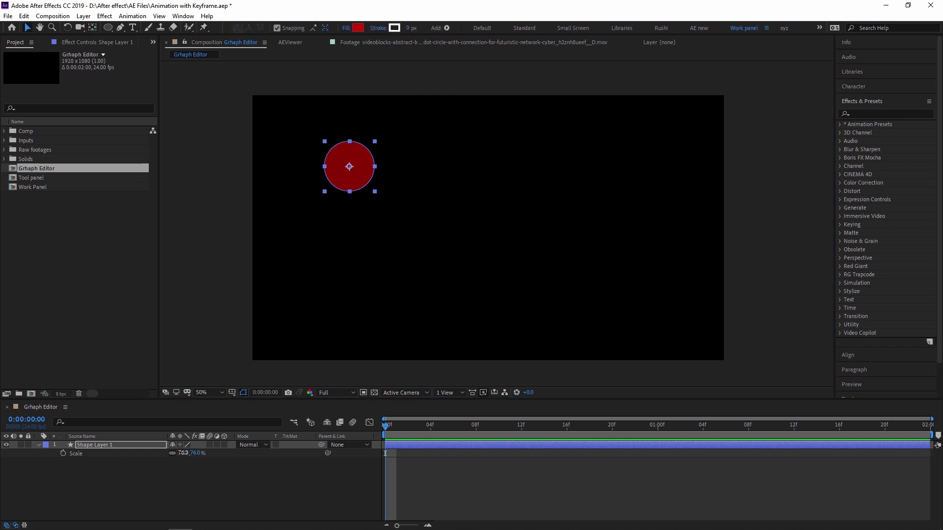
- Reduce the circle layer's scale to about 71% and move it to about 184.6, 185.2 near the frame's upper-left corner
left_click_drag(183, 453, 178, 453)
left_click_drag(366, 182, 305, 153)
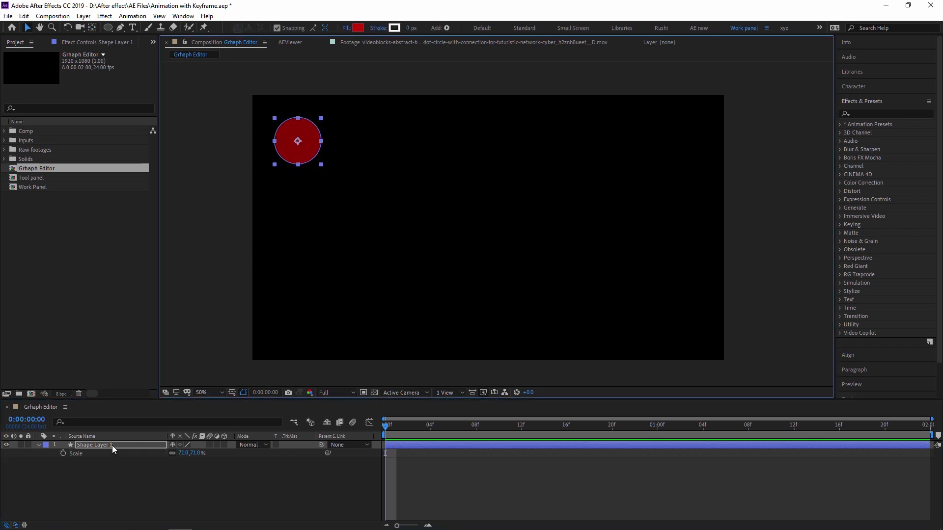
- Keyframe the circle's Position at 0:00:00:00 and again at 0:00:01:20 with X moved to about 1778.6
key("p")
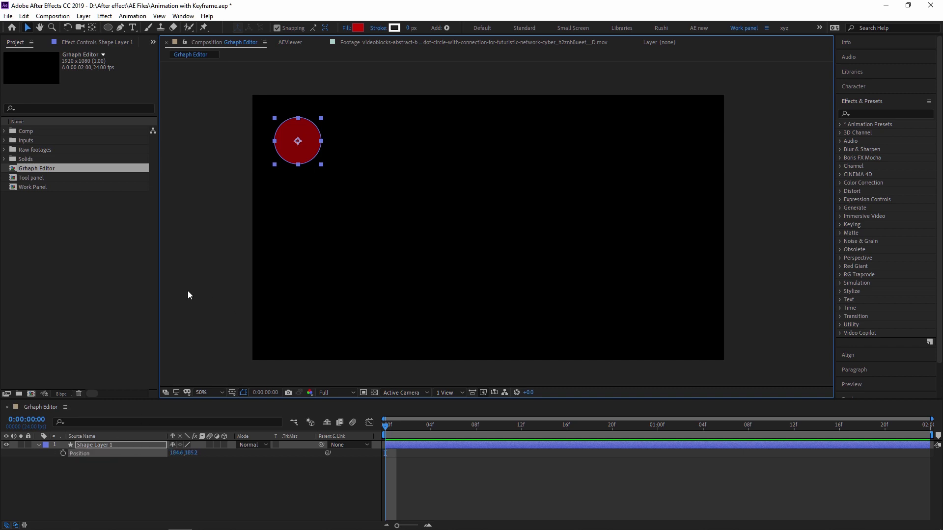
left_click(63, 454)
left_click_drag(386, 426, 884, 432)
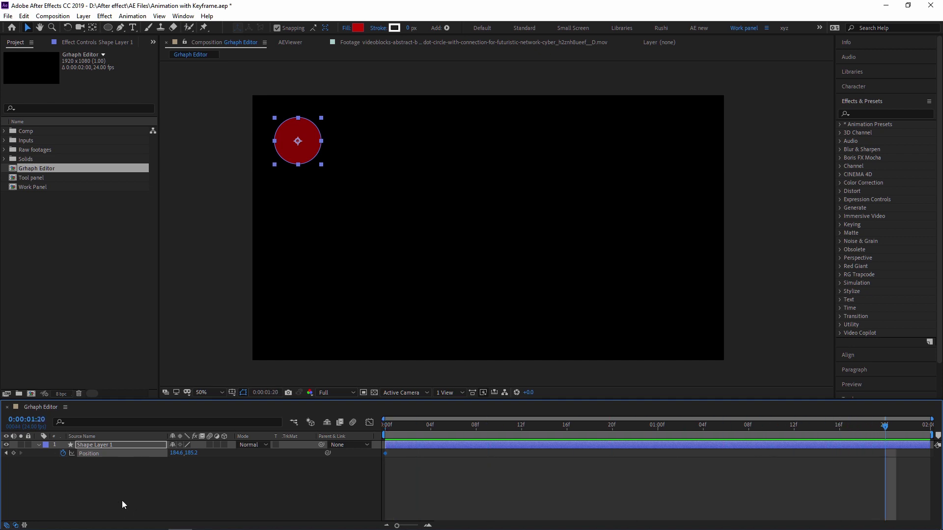
left_click_drag(177, 453, 534, 462)
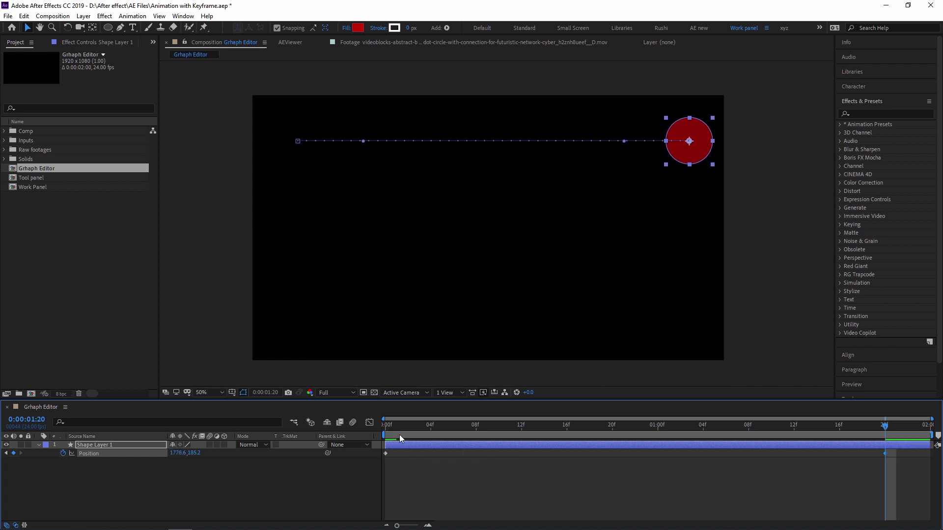
- Preview the circle's horizontal movement from the start of the composition
left_click(387, 426)
key("space")
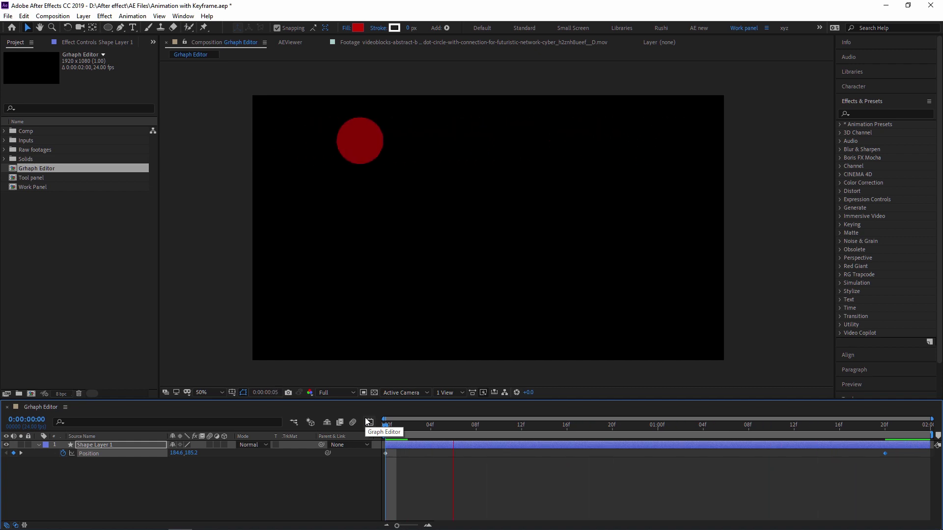
key("space")
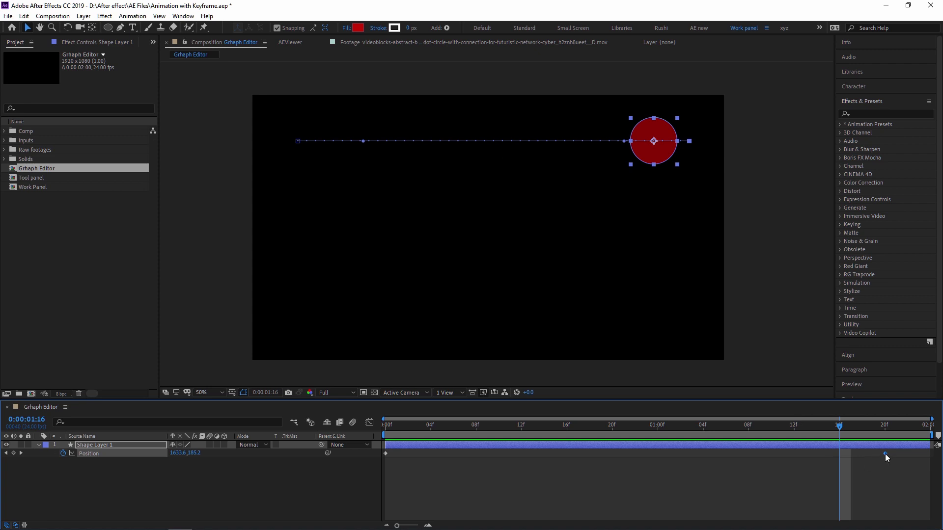
- Move the ending Position keyframe to 0:00:01:08 and preview the faster movement from the start
left_click_drag(885, 454, 717, 467)
key("Home")
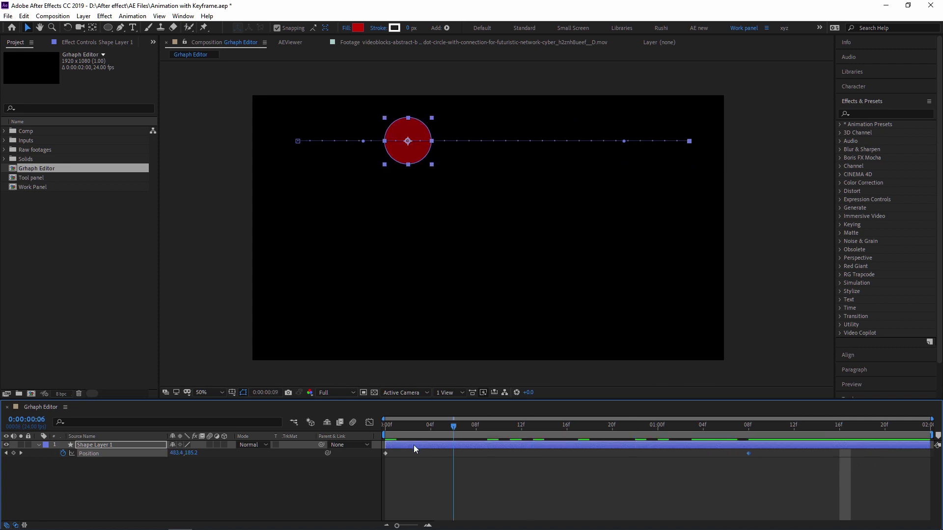
key("space")
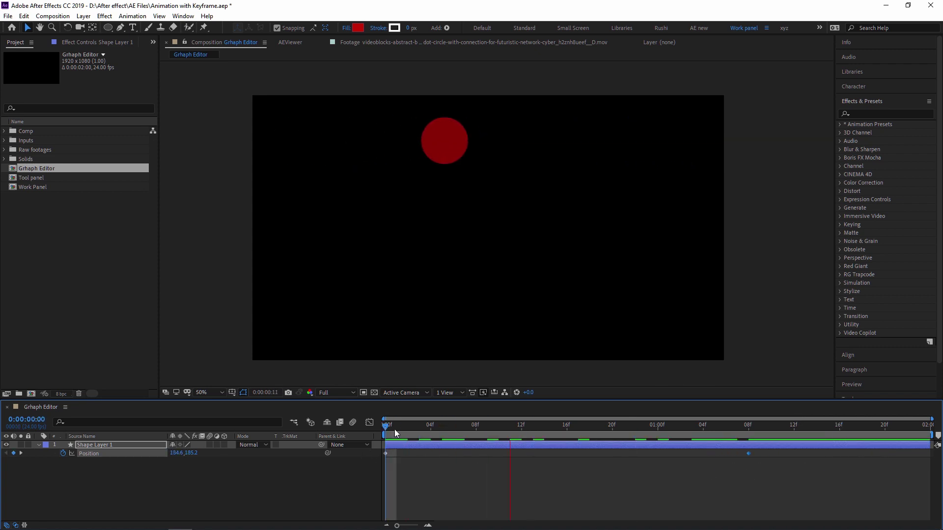
- End the work area at the last Position keyframe, 0:00:01:08, and trim the composition to it
right_click(753, 453)
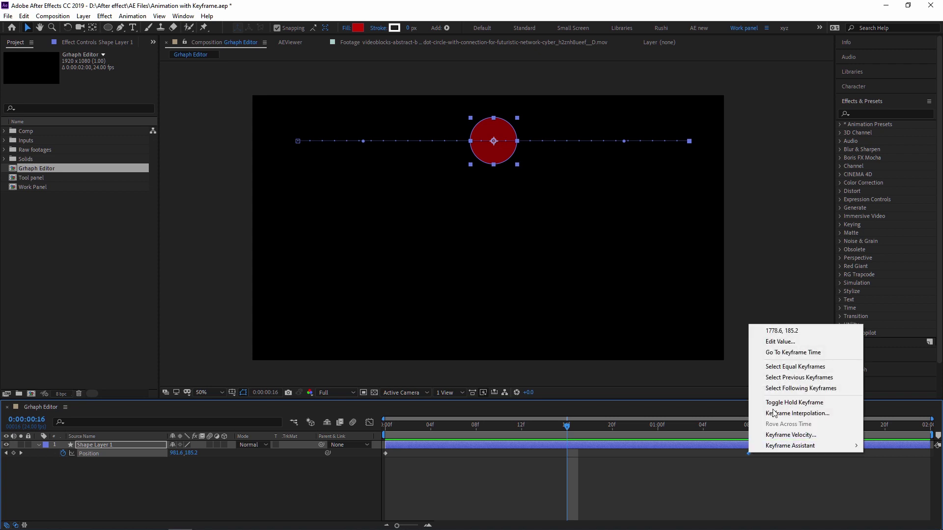
left_click(785, 352)
key("b")
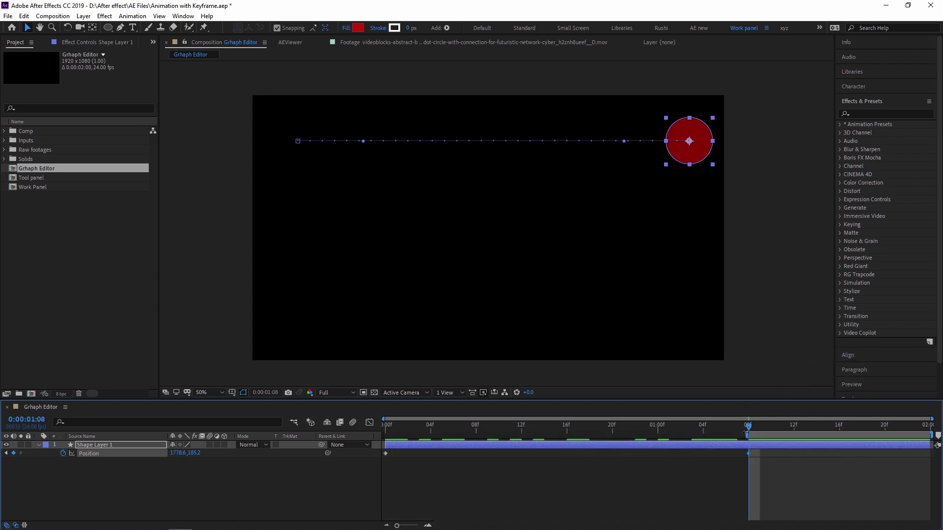
key("ctrl+z")
key("n")
right_click(747, 435)
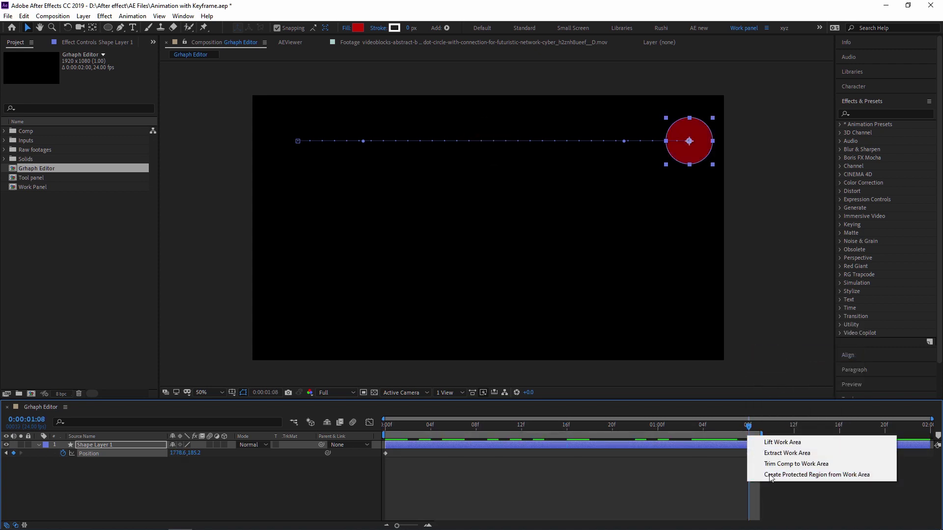
left_click(770, 465)
- Play back the trimmed animation and examine its two Position keyframes at the start and end
key("space")
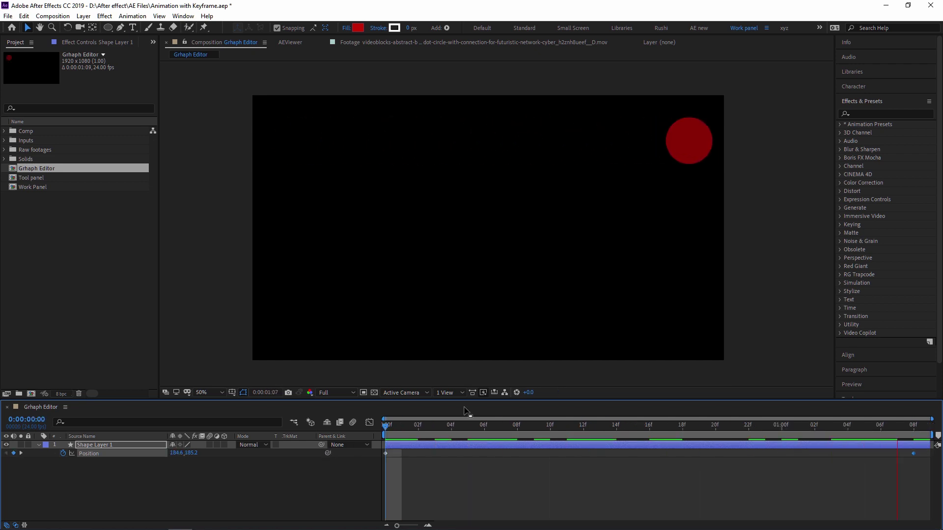
key("space")
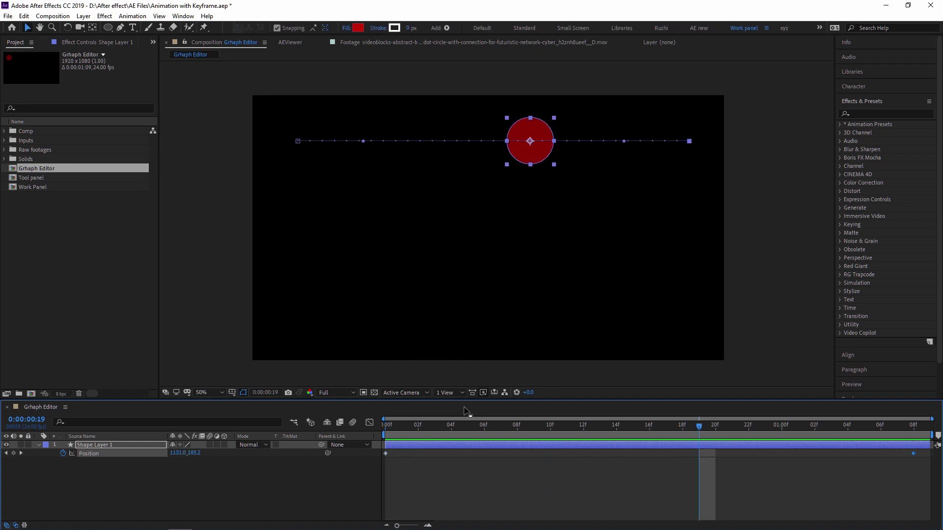
left_click(392, 423)
left_click(390, 459)
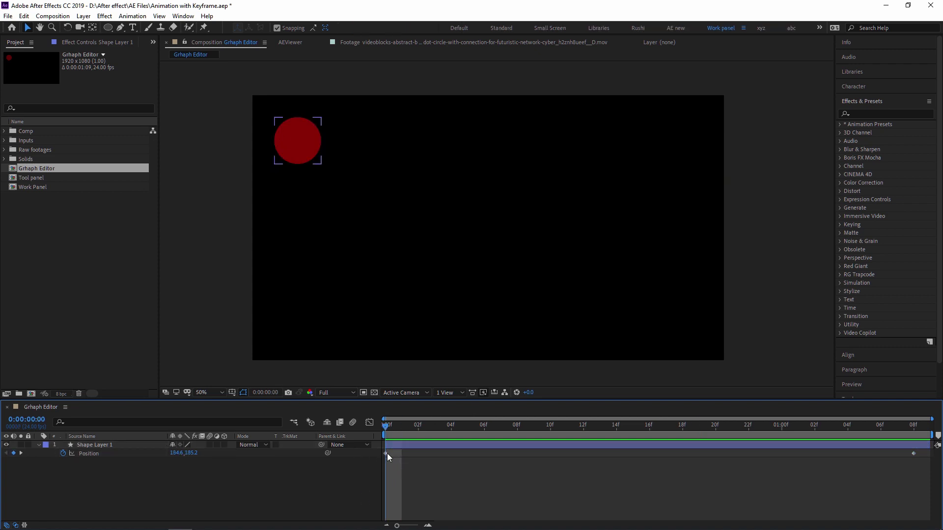
mouse_move(387, 454)
left_click_drag(925, 453, 380, 459)
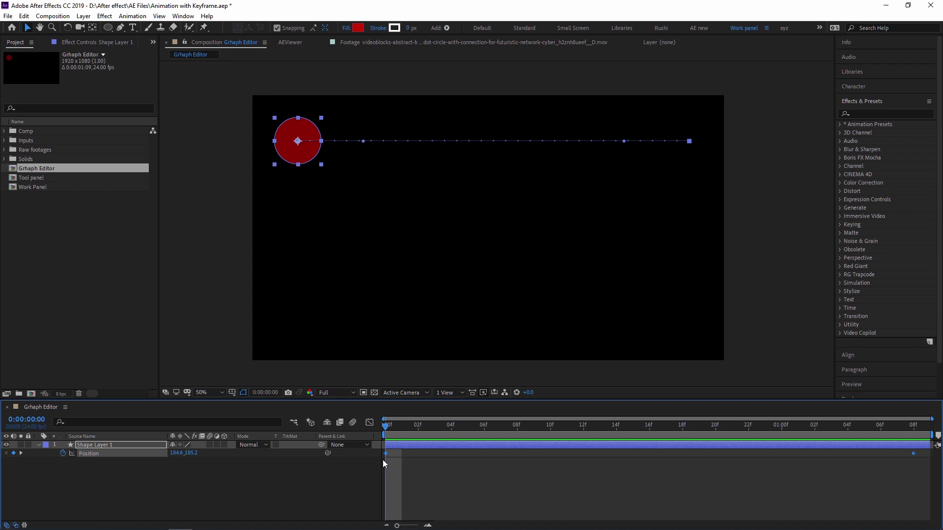
key("space")
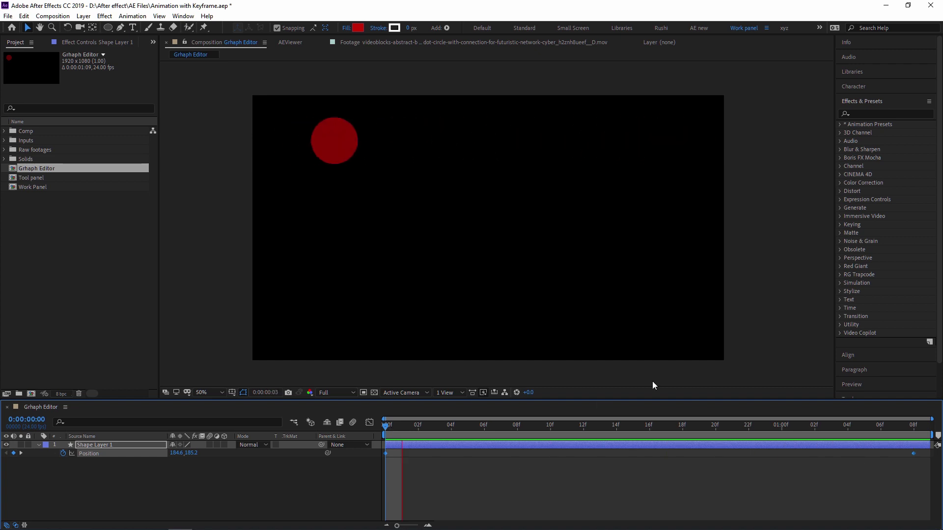
key("space")
- Select both Position keyframes and examine the Easy Ease options offered for them without applying any
left_click(475, 470)
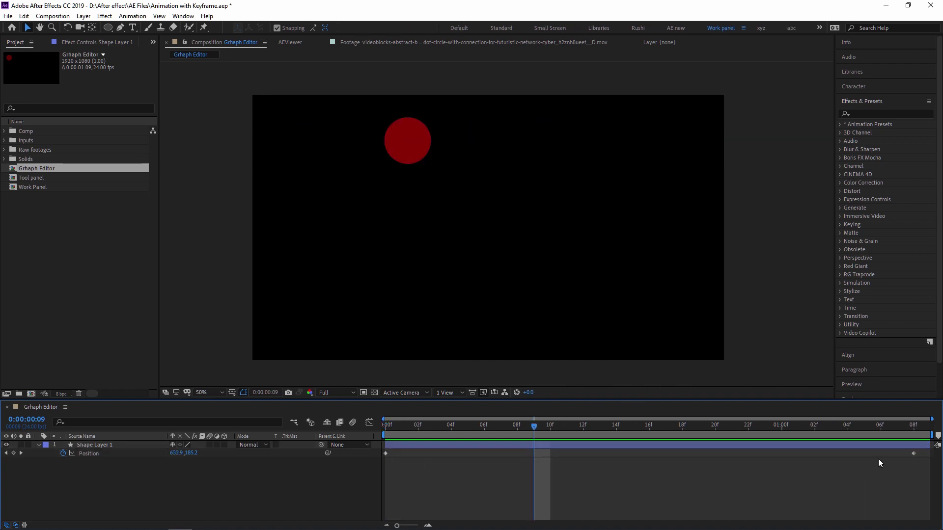
left_click_drag(927, 447, 383, 456)
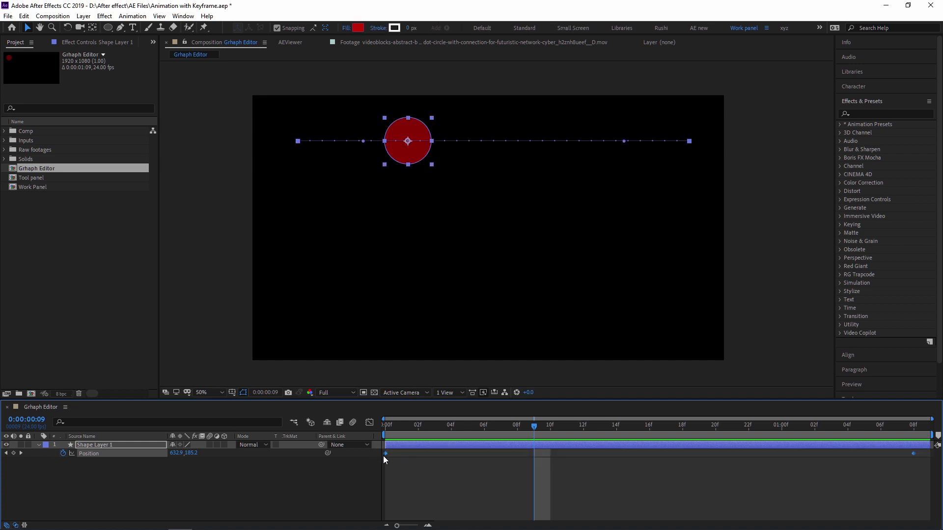
right_click(385, 452)
mouse_move(451, 446)
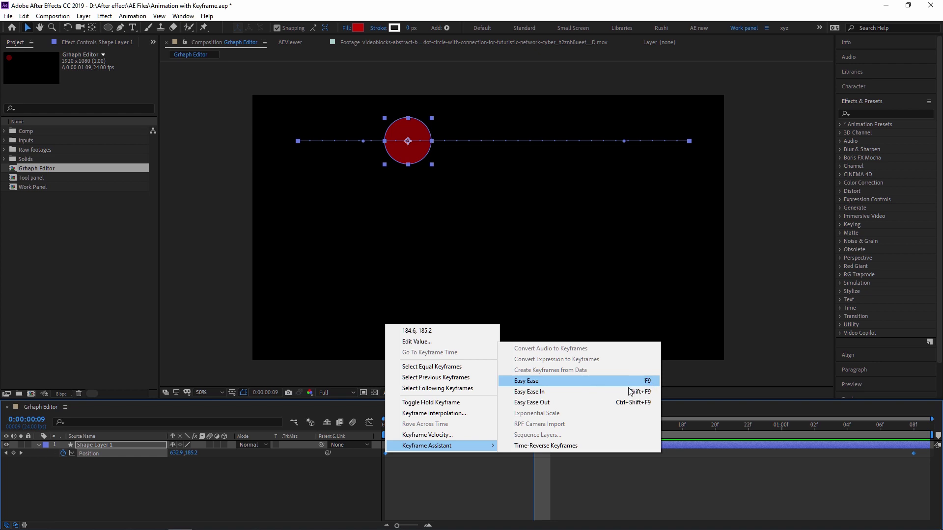
left_click(606, 490)
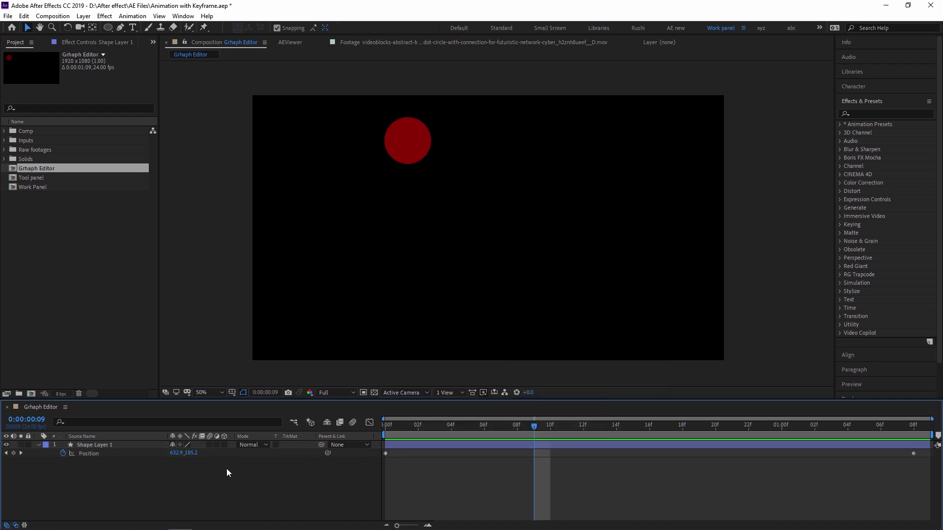
- Rename the circle's shape layer to "Linear" and keep it selected
left_click(106, 448)
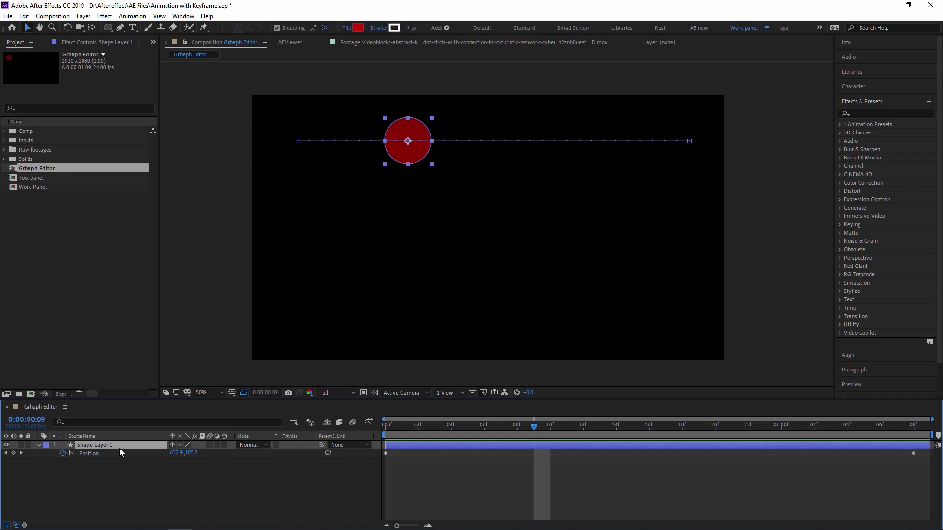
key("Return")
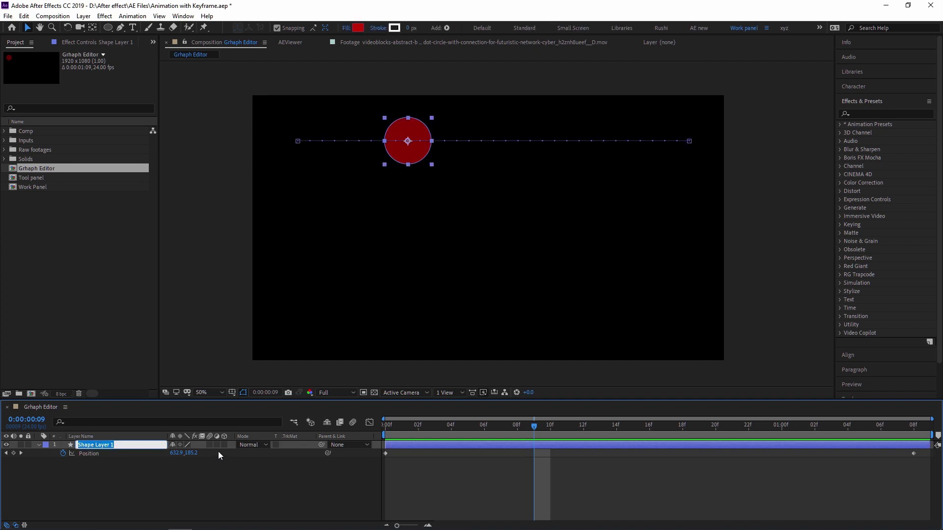
type("iinear")
key("Return")
left_click(89, 450)
left_click(87, 446)
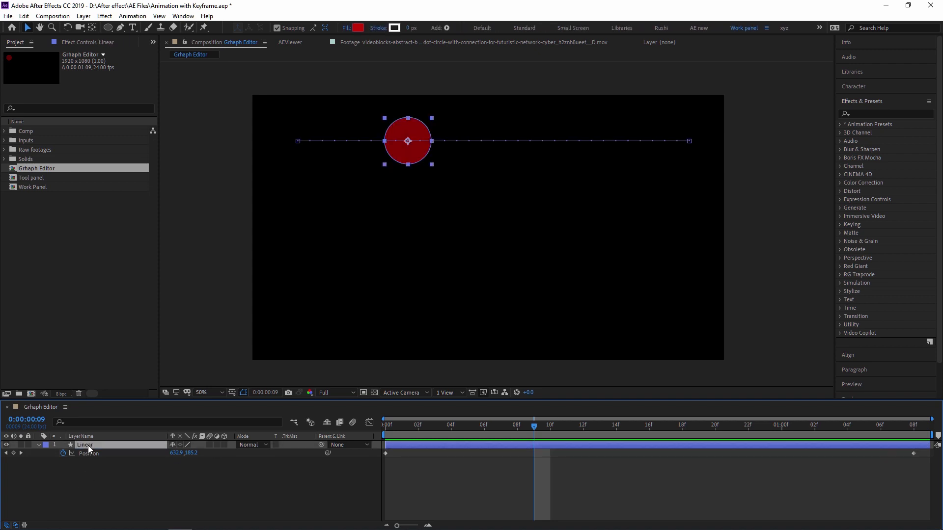
- Duplicate the Linear shape layer and rename the copy "Easy ease"
key("ctrl+d")
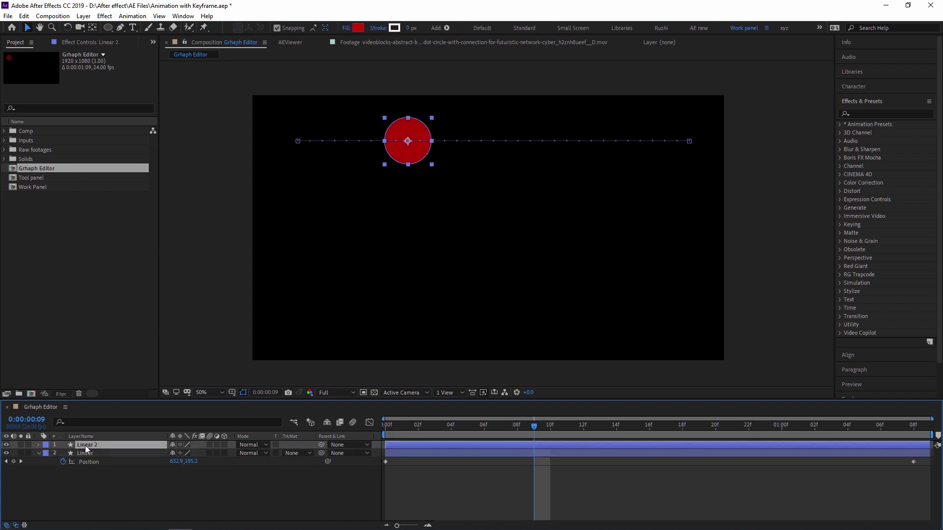
key("Return")
type("Eas")
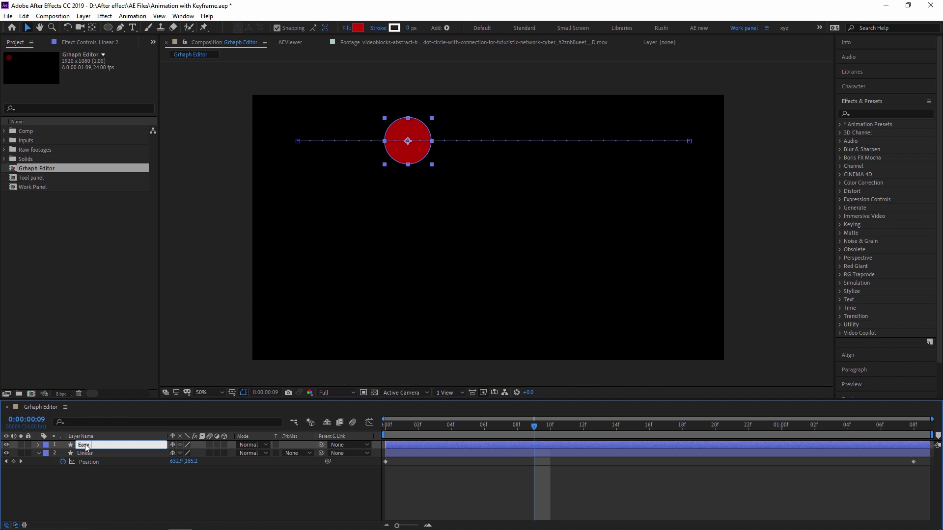
type("y ease")
key("Return")
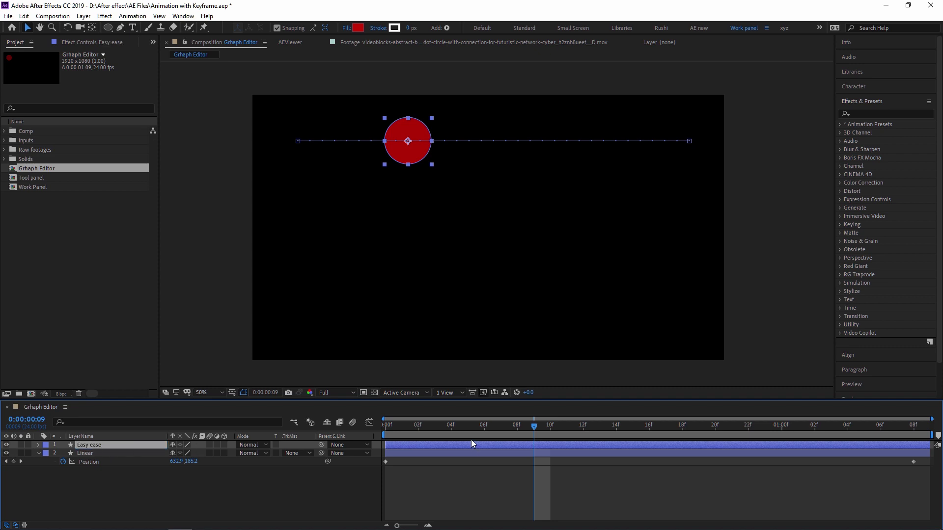
- Reveal the Position property of the Easy ease layer and select both of its keyframes
key("p")
left_click_drag(924, 455, 386, 454)
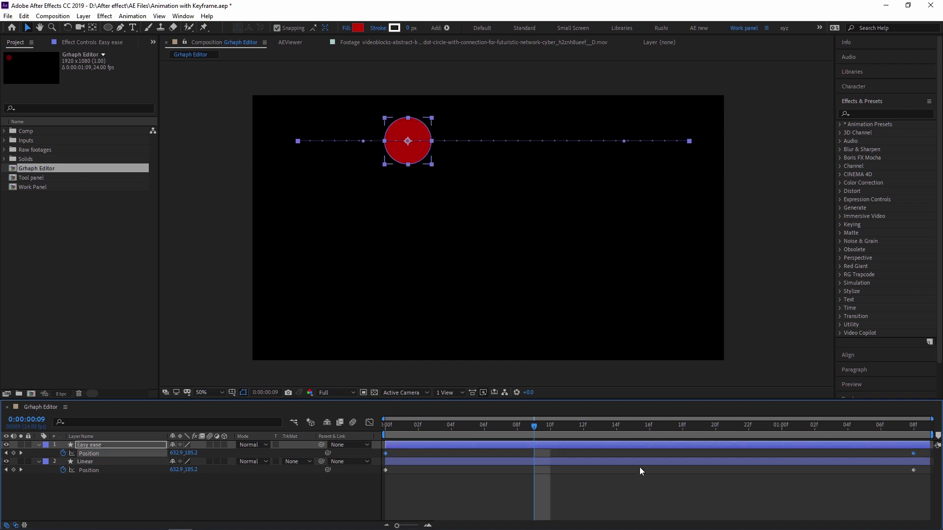
key("shift+Down")
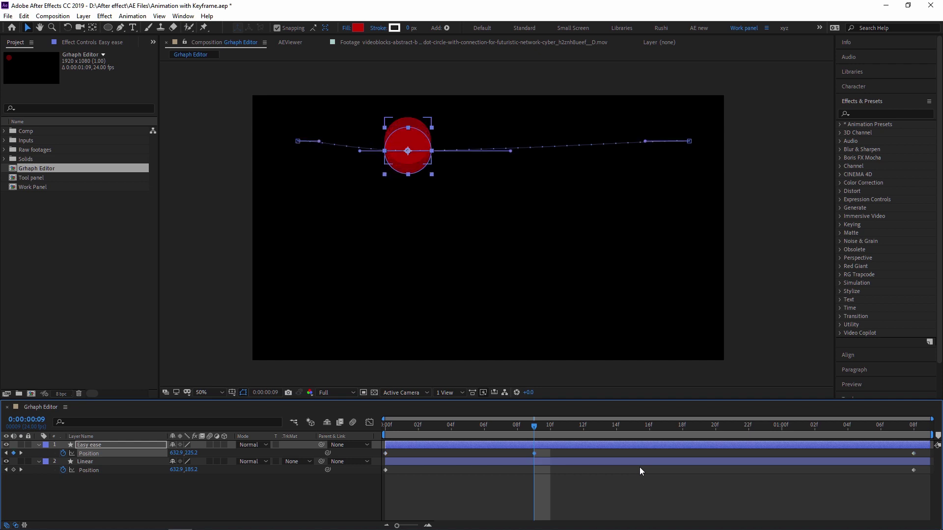
key("shift+Down")
key("ctrl+z")
key("ctrl+z")
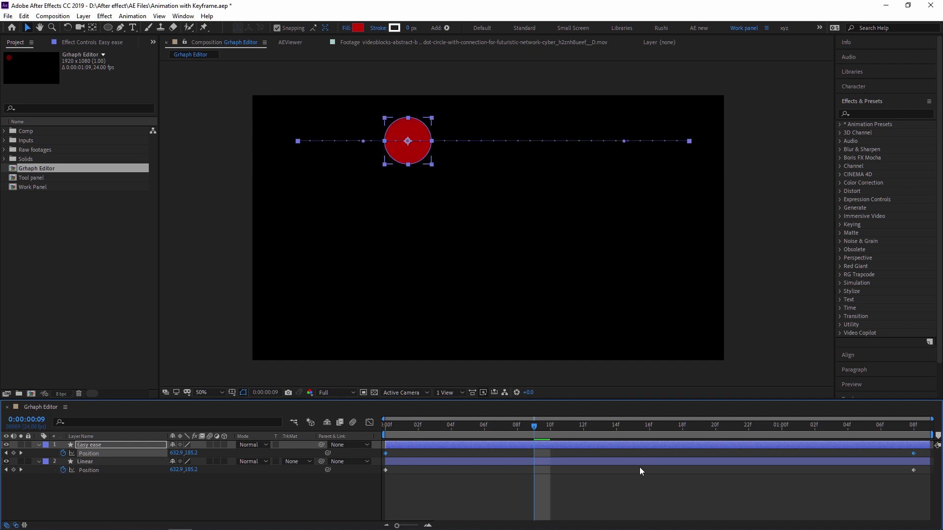
- With the playhead on the keyframe at 0:00:01:08, lower both Easy ease Position keyframes together to a Y value of 545.2, keeping the path horizontal
left_click_drag(535, 429, 917, 470)
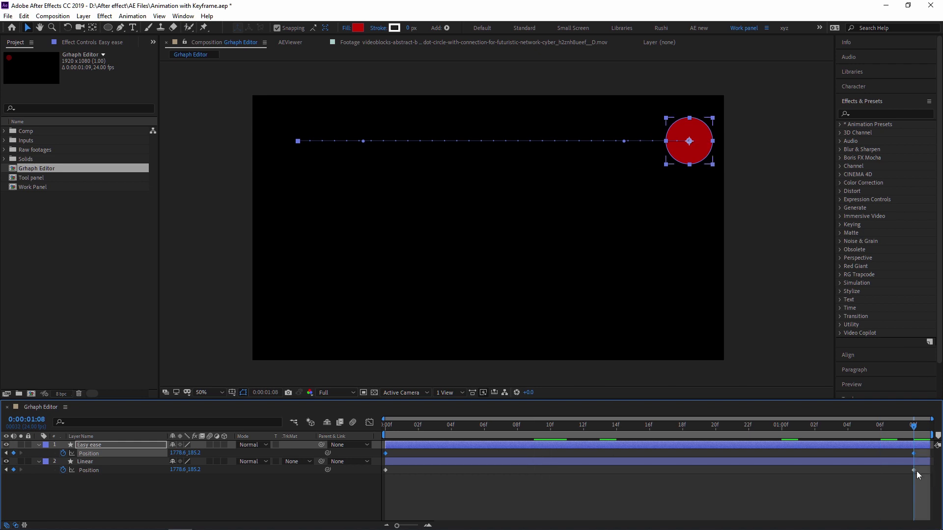
key("shift+Down")
key("shift+Down")
key("shift+Down")
key("shift+Down")
key("shift+Down")
key("shift+Down")
key("shift+Down")
key("shift+Down")
key("shift+Down")
key("shift+Down")
key("shift+Down")
key("shift+Down")
key("shift+Down")
key("shift+Down")
key("shift+Down")
key("shift+Down")
key("shift+Down")
key("shift+Down")
key("shift+Down")
key("shift+Down")
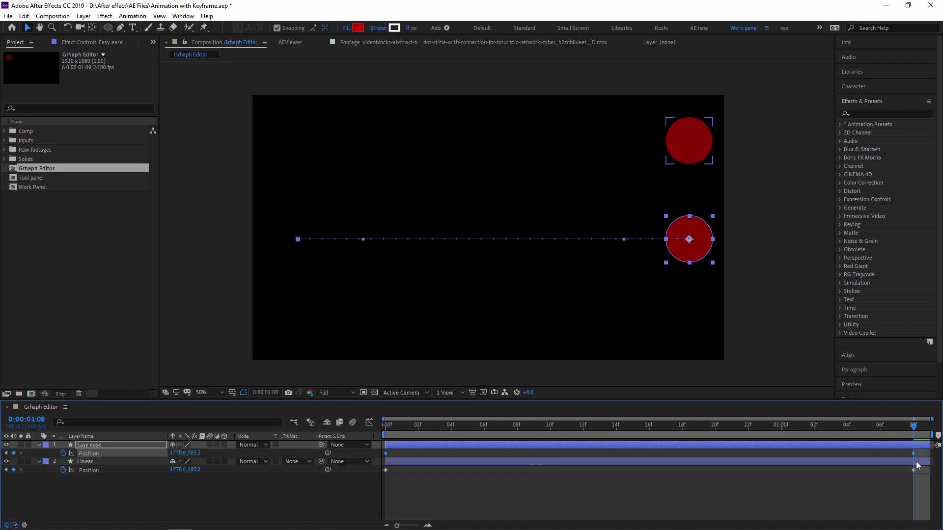
left_click(684, 489)
- Play the composition from its first frame to compare the motion of the two circles
key("Home")
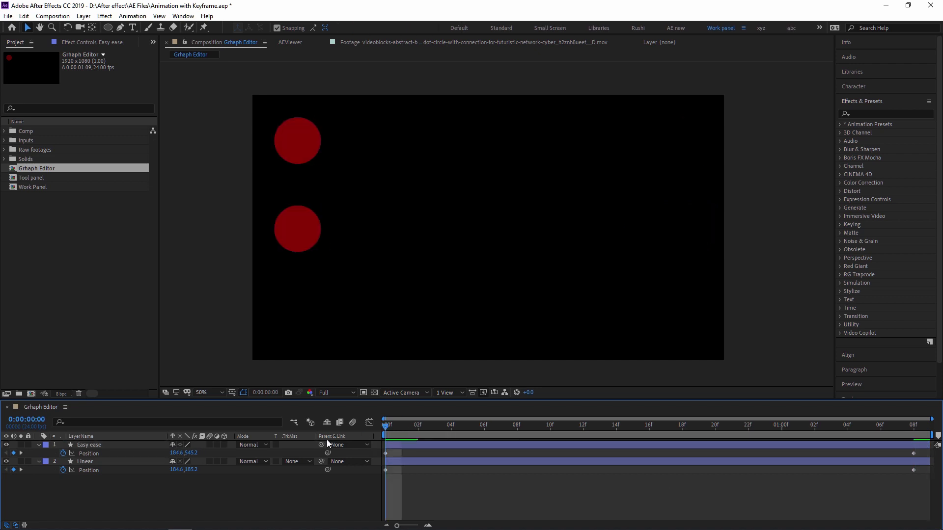
key("space")
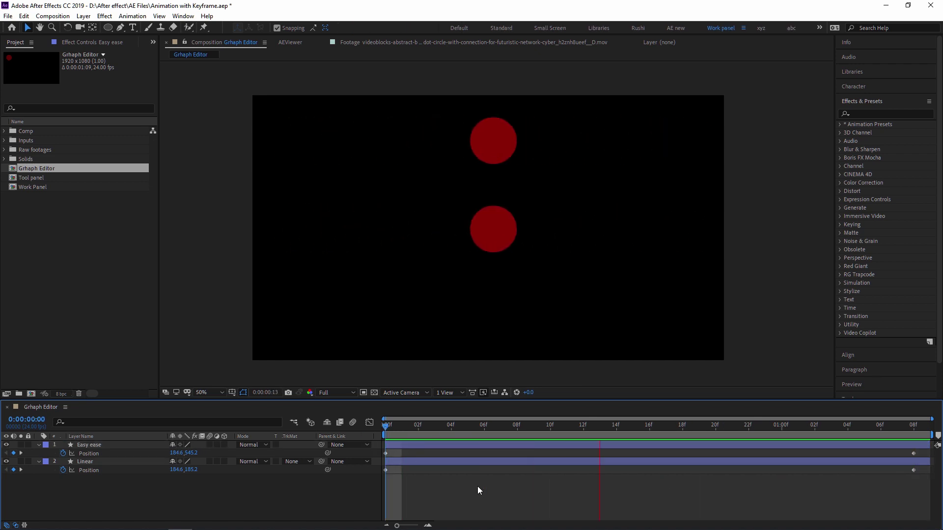
key("space")
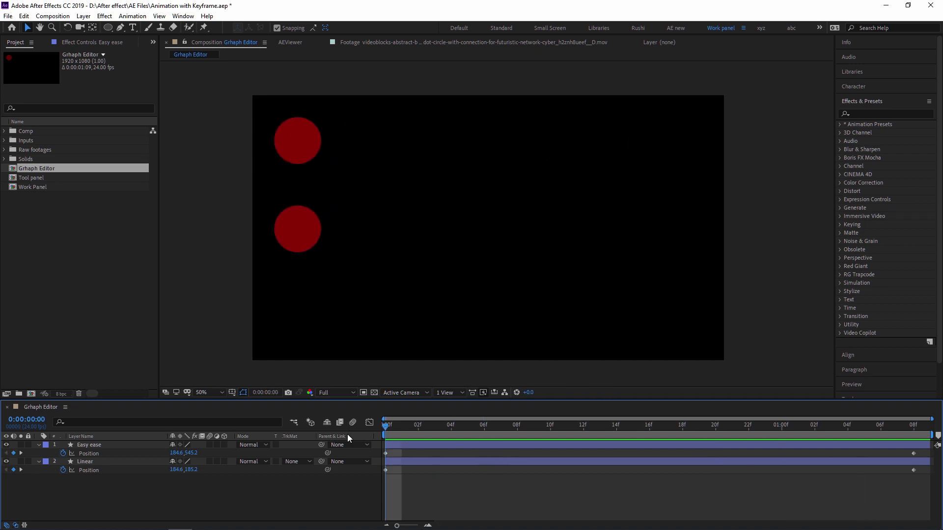
- Place the Easy ease layer below Linear and apply Easy Ease to both of its Position keyframes
left_click(305, 229)
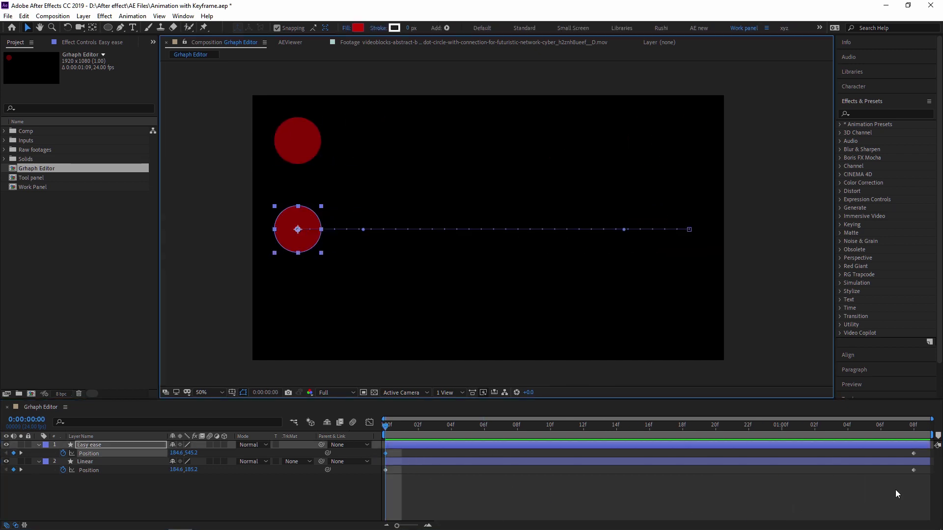
left_click_drag(91, 447, 97, 471)
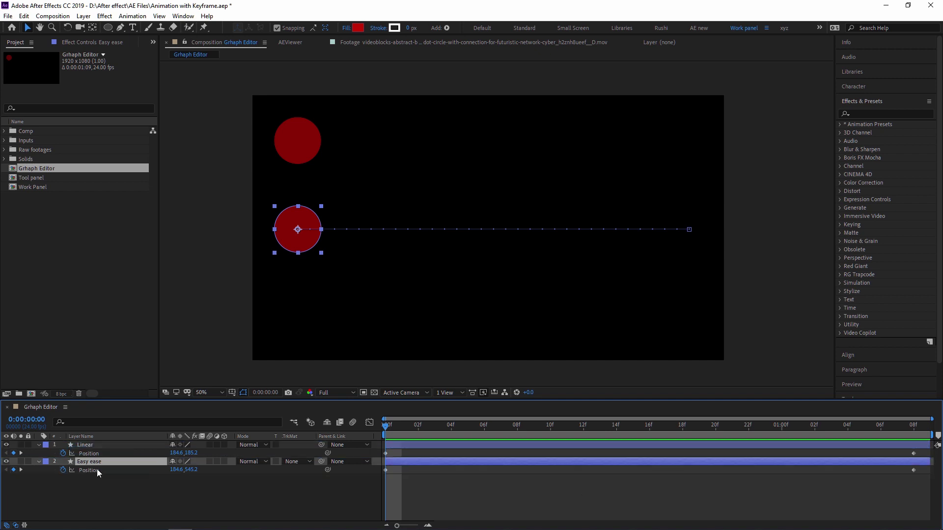
left_click_drag(925, 475, 383, 474)
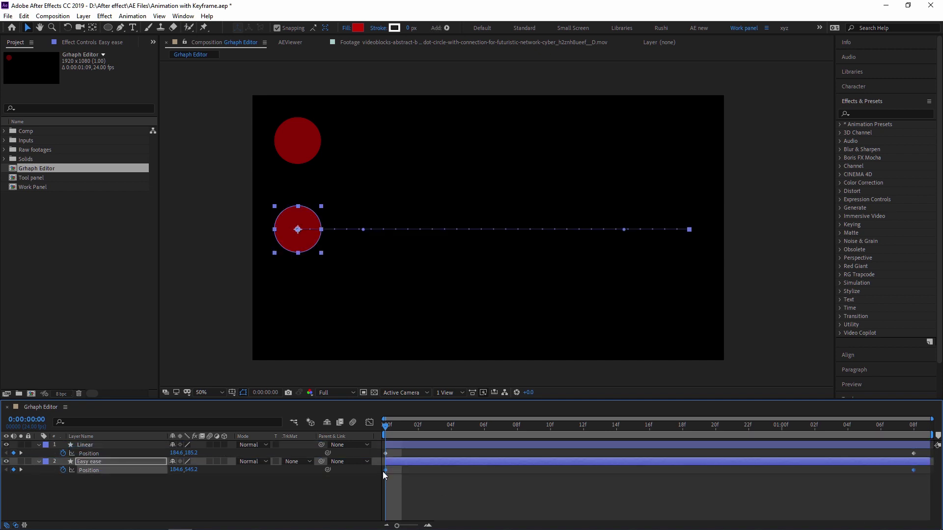
right_click(385, 470)
mouse_move(428, 463)
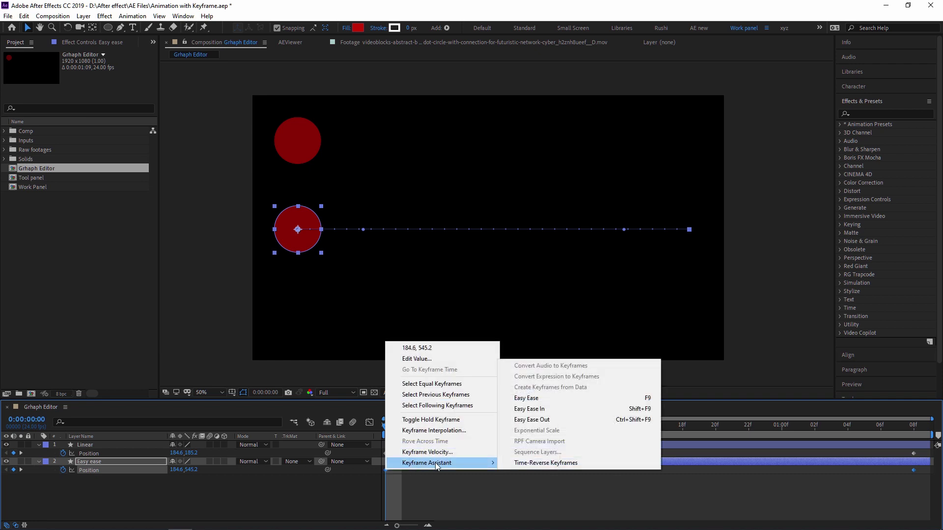
left_click(547, 401)
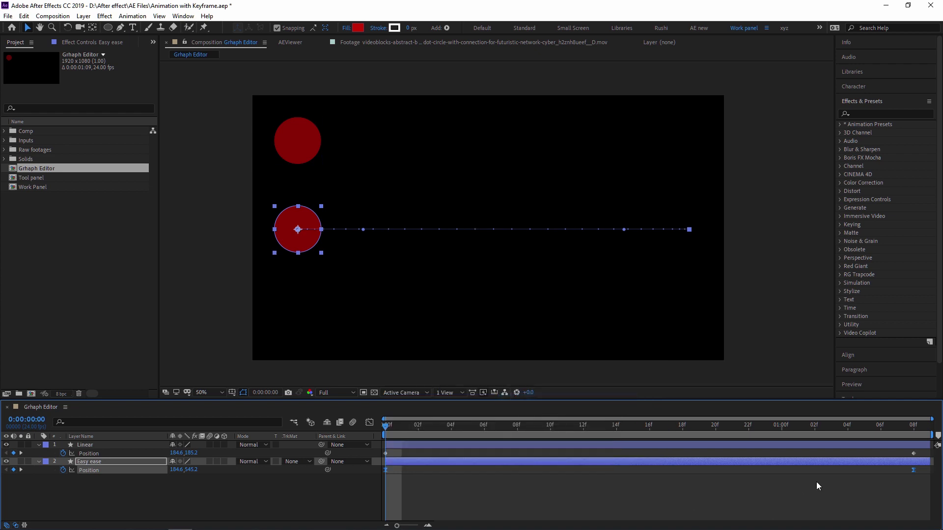
- Play the animation and scrub its opening frames to compare the eased circle with the linear one
mouse_move(385, 473)
key("space")
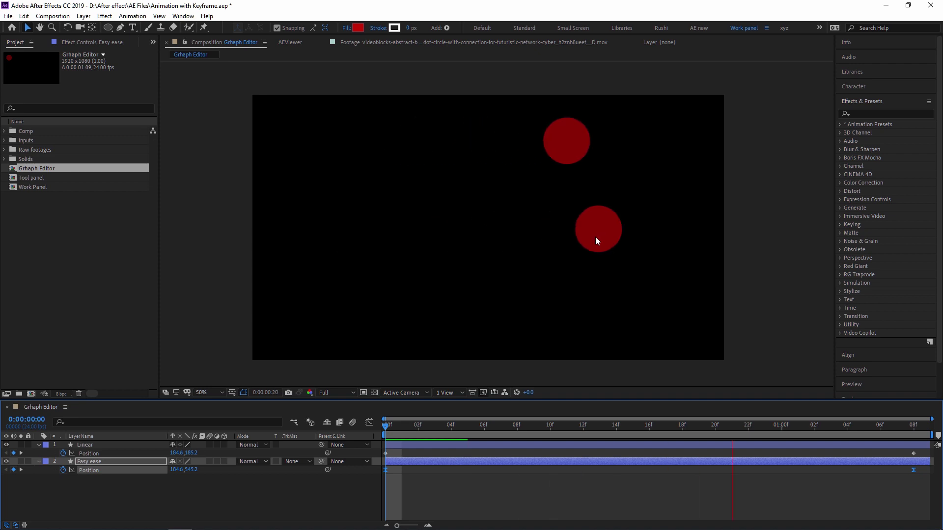
left_click_drag(400, 433, 418, 464)
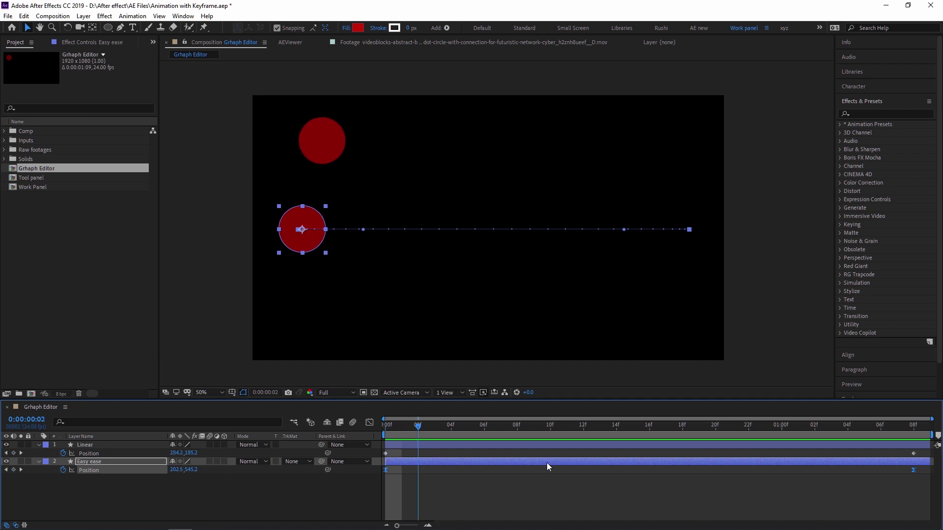
left_click_drag(547, 463, 383, 466)
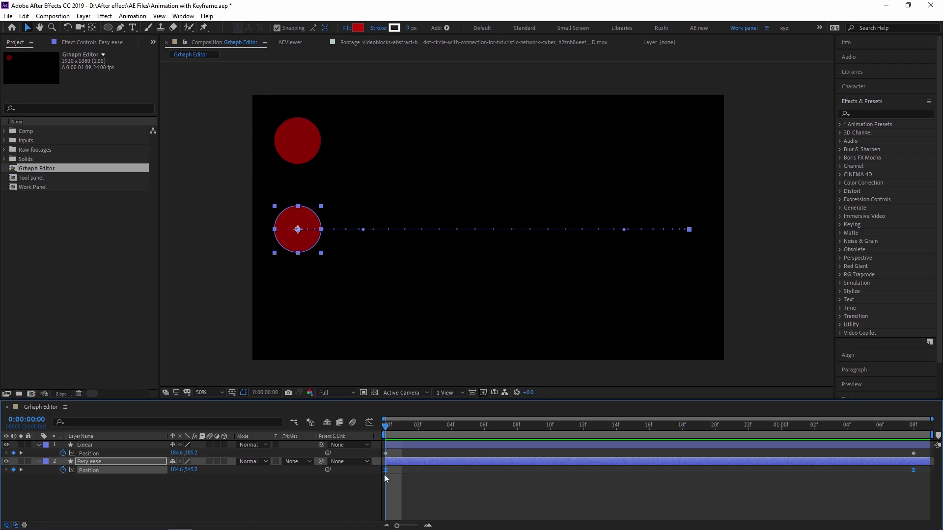
- Duplicate the Easy ease layer and place the copy at the end of the layer stack
left_click(228, 491)
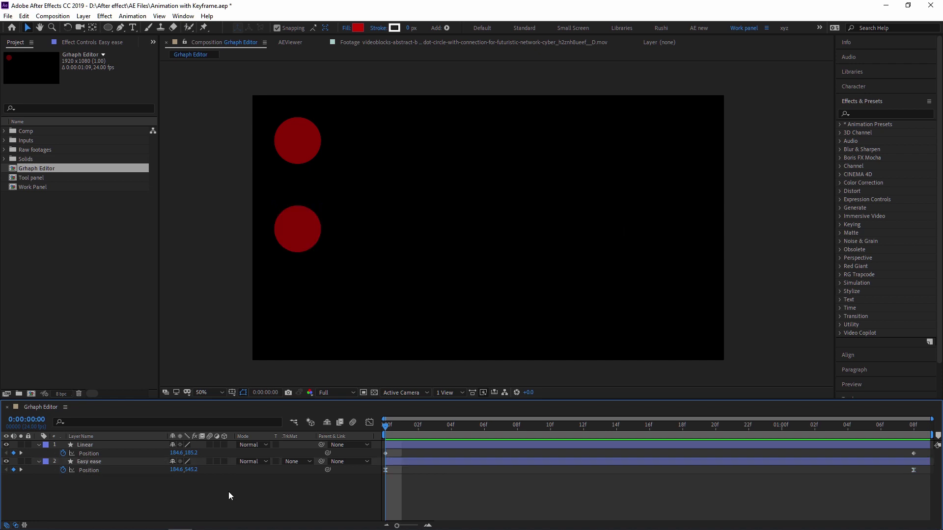
left_click(86, 461)
key("ctrl+d")
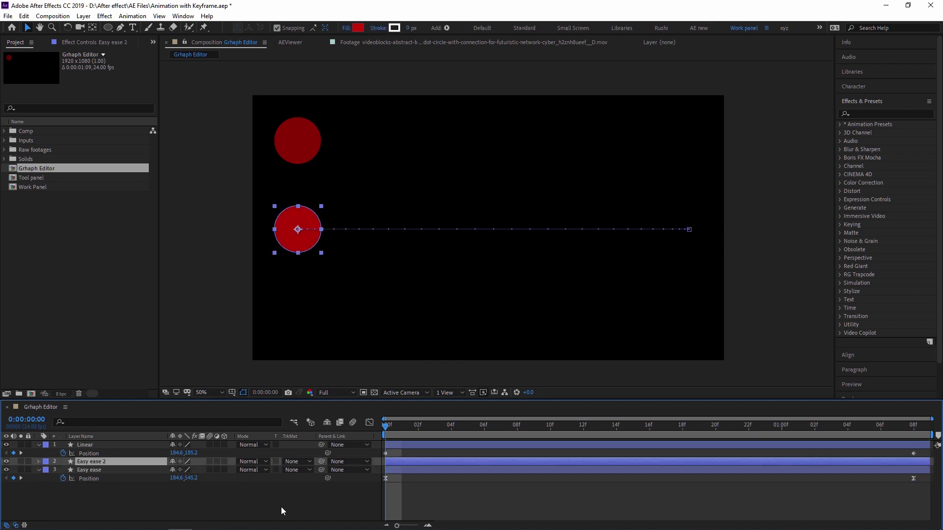
left_click_drag(88, 464, 93, 483)
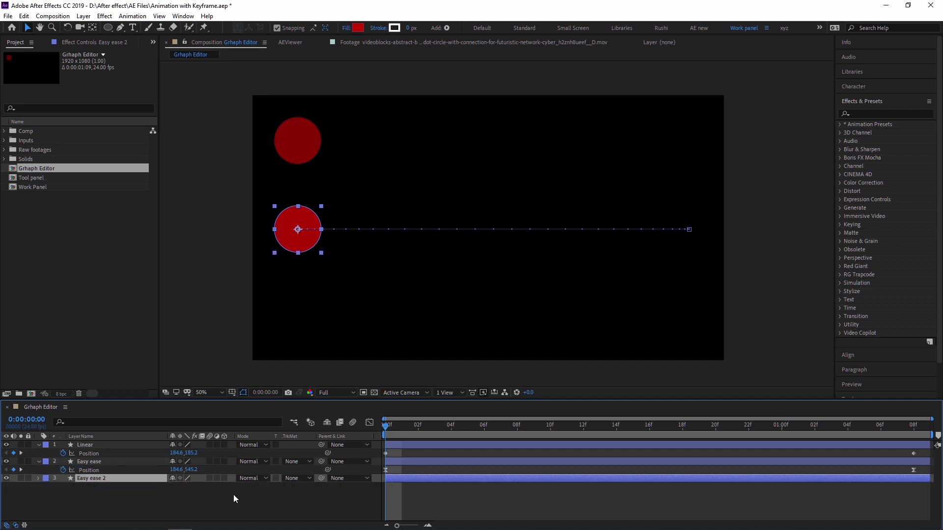
left_click(442, 509)
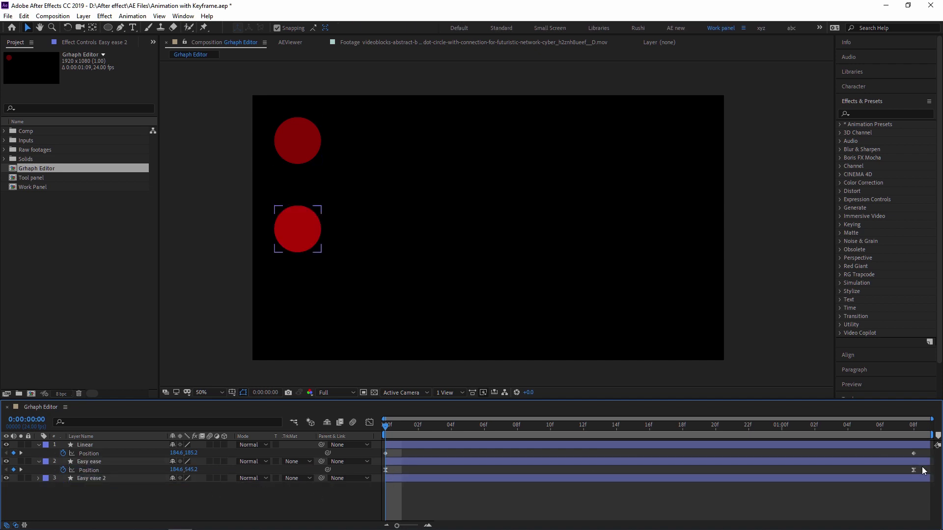
- Try applying Easy Ease Out to both Position keyframes of the Easy ease layer
left_click_drag(924, 467, 384, 469)
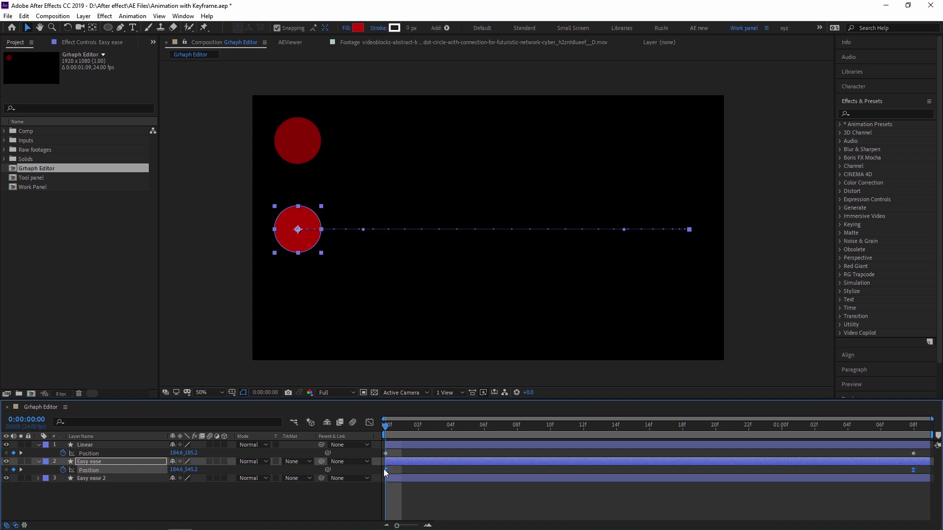
right_click(384, 469)
mouse_move(442, 461)
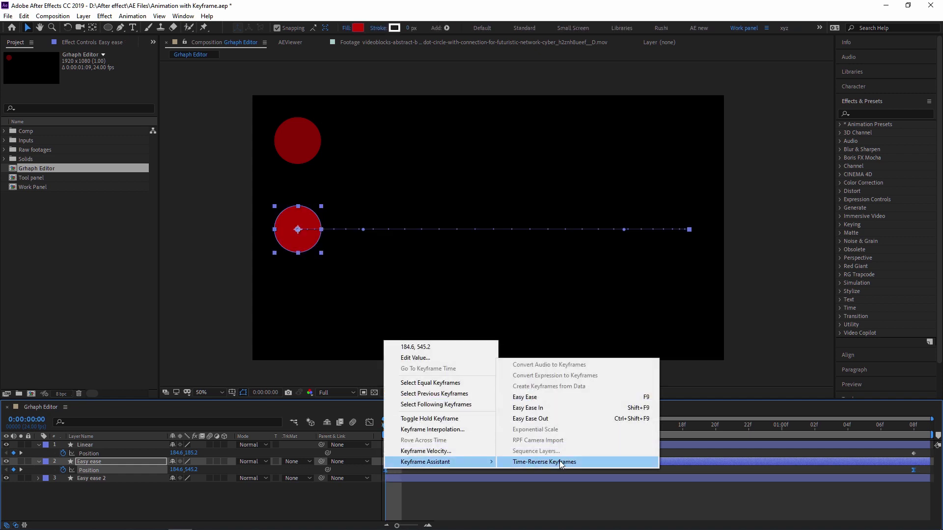
left_click(544, 419)
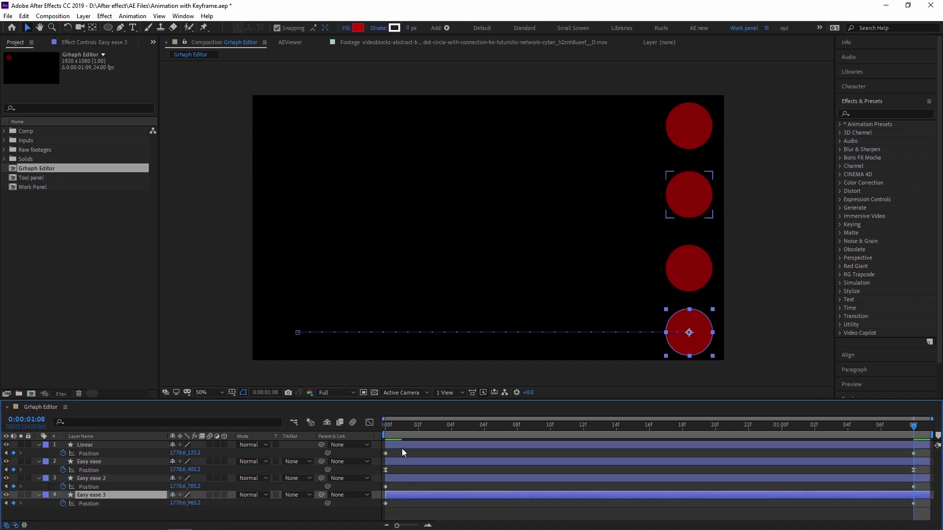
- Play the composition from the beginning to compare the motion of all four circles
left_click(389, 427)
key("space")
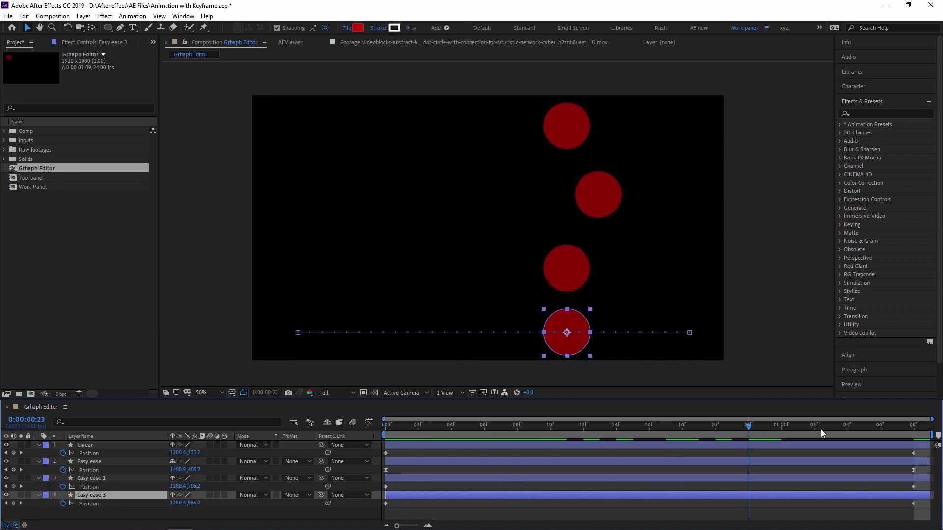
key("space")
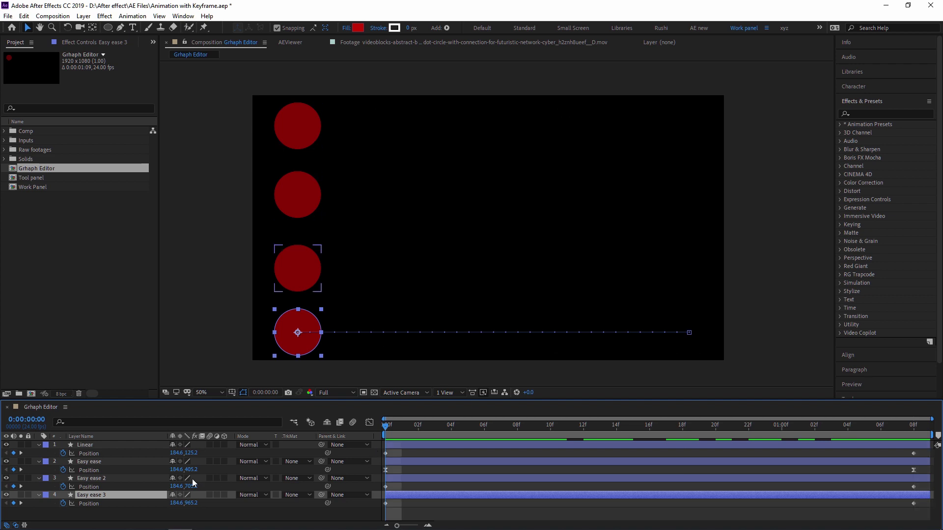
- Rename the Easy ease 2 layer to "Easy ease in"
left_click(87, 479)
right_click(88, 479)
left_click(87, 477)
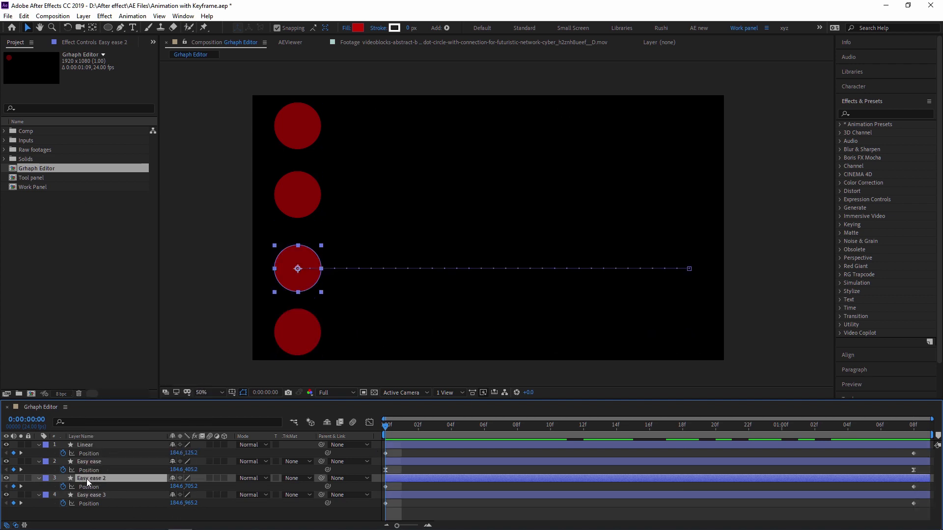
key("Right")
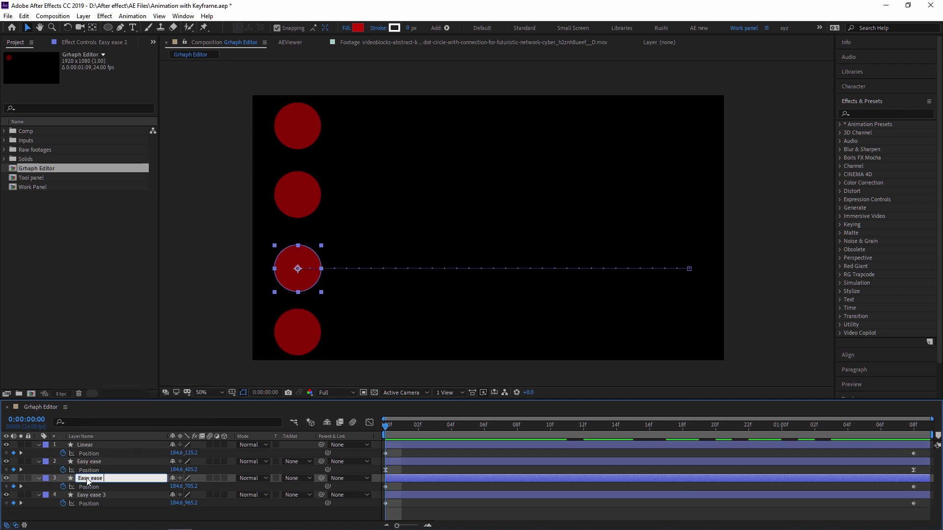
type("in")
key("Return")
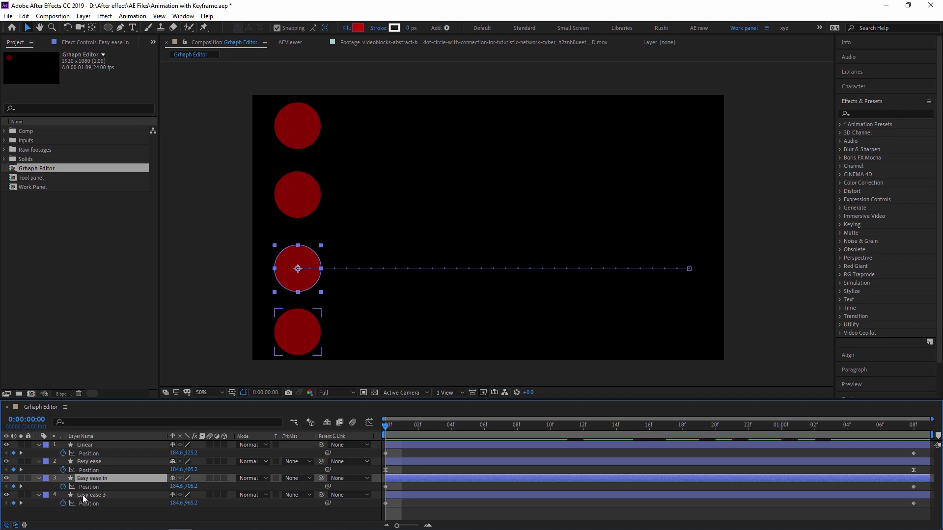
- Rename the Easy ease 3 layer to "Easy ease out"
left_click(84, 496)
key("Return")
key("Right")
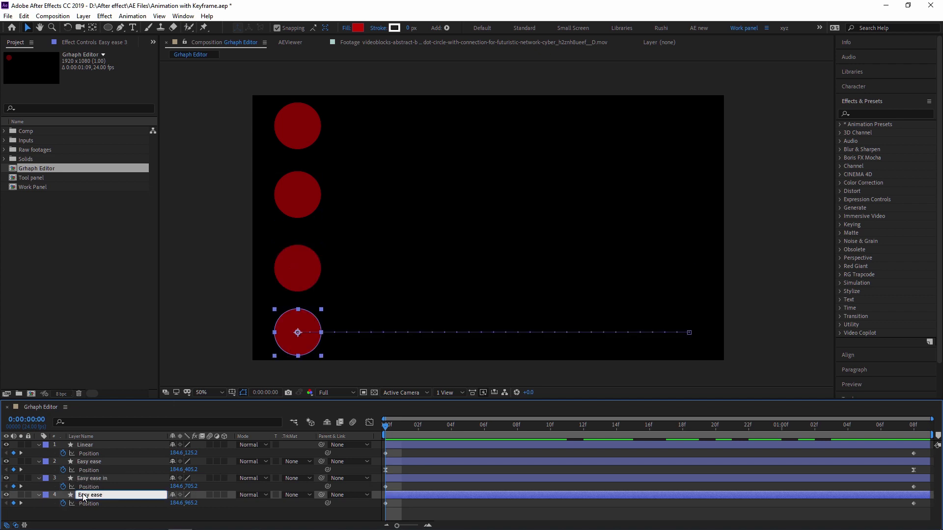
type("out")
key("Return")
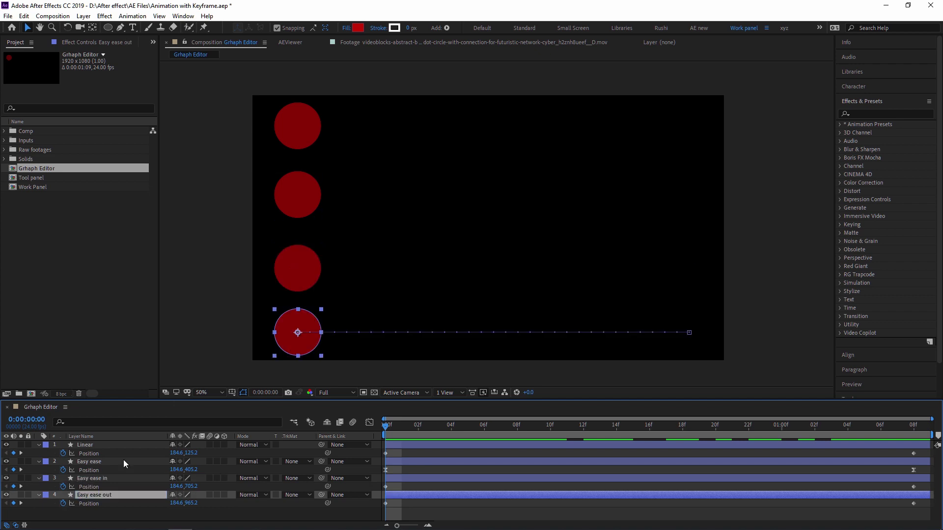
- Apply Easy Ease In to both Position keyframes of the Easy ease in layer
left_click(397, 479)
left_click_drag(923, 484, 384, 488)
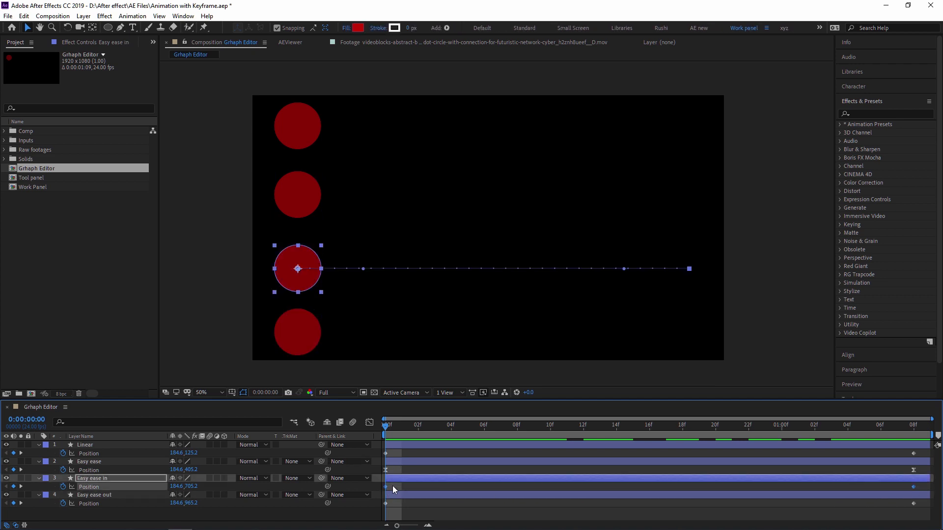
right_click(393, 485)
mouse_move(423, 481)
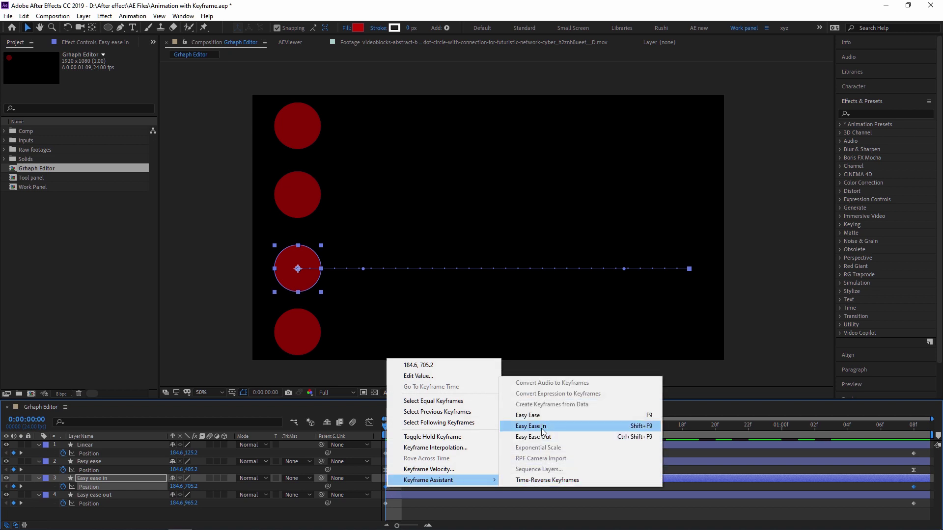
left_click(531, 427)
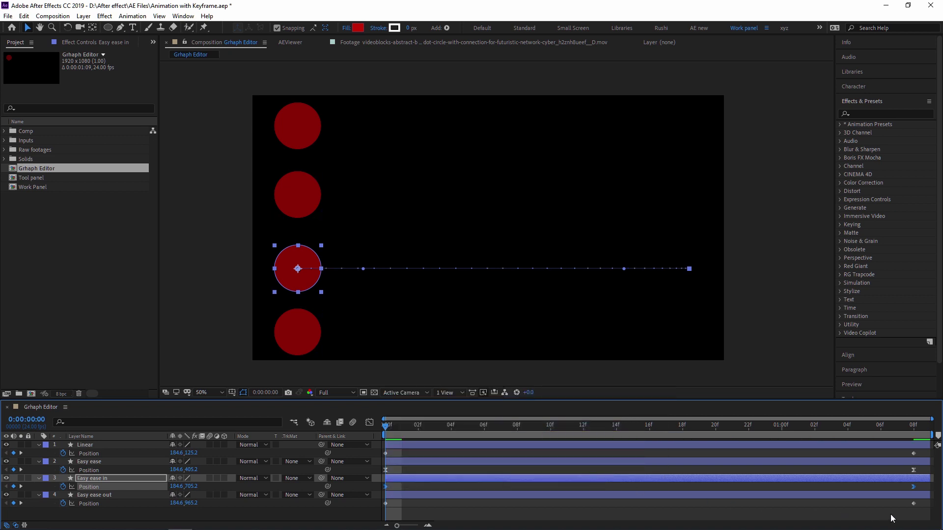
- Apply Easy Ease Out to both Position keyframes of the Easy ease out layer
left_click(914, 494)
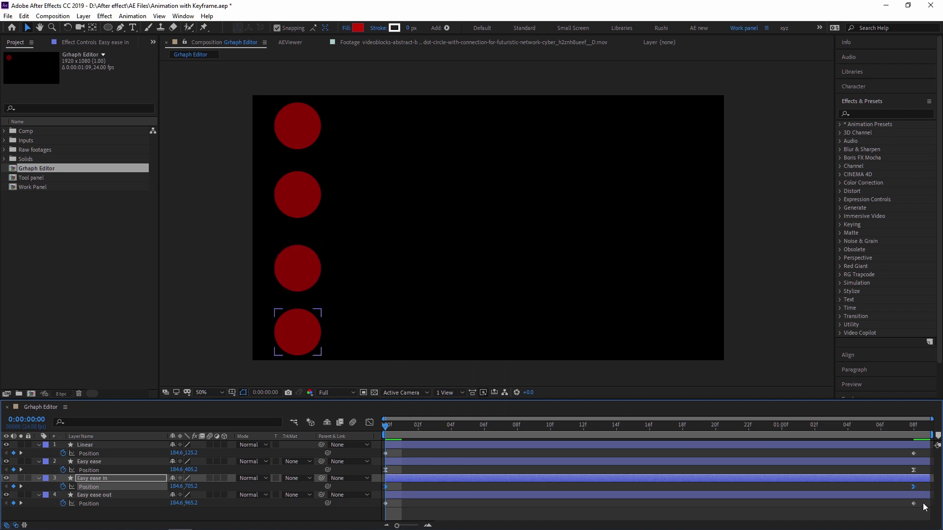
left_click_drag(923, 502, 386, 506)
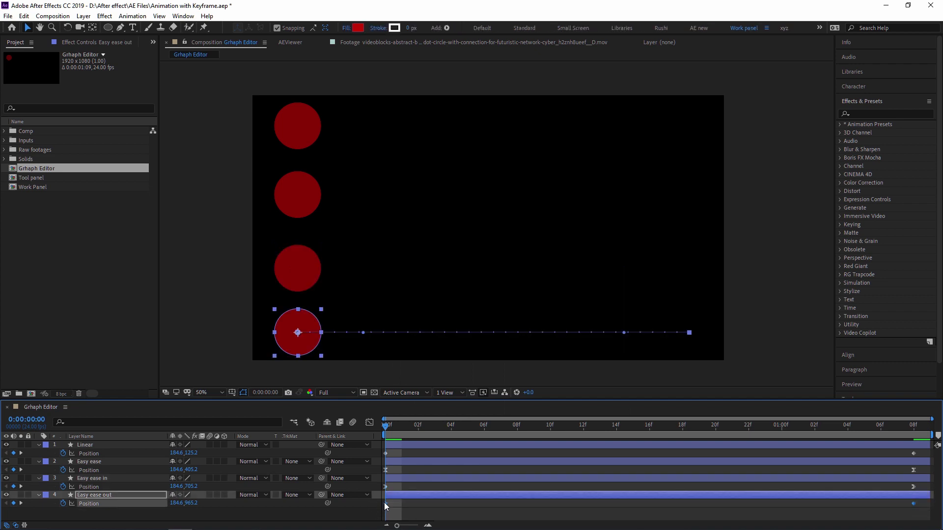
right_click(386, 506)
mouse_move(420, 497)
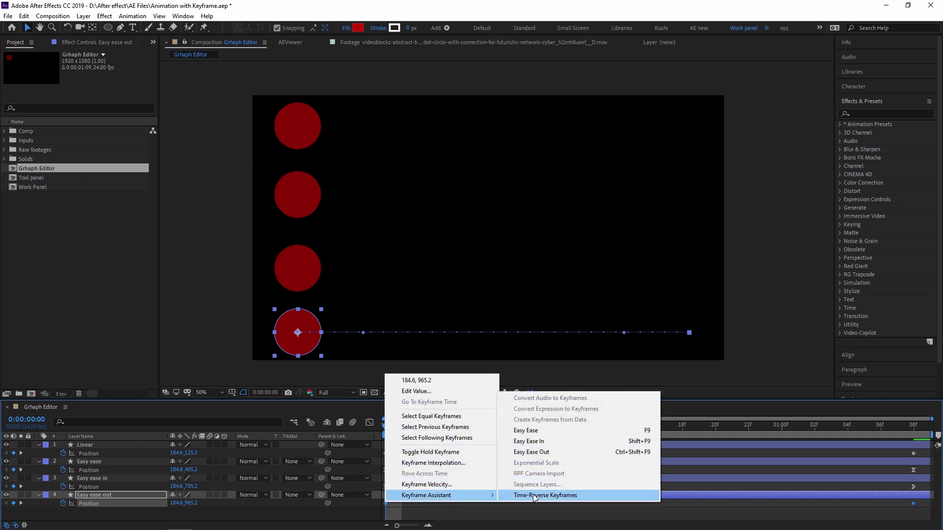
left_click(558, 455)
left_click(568, 491)
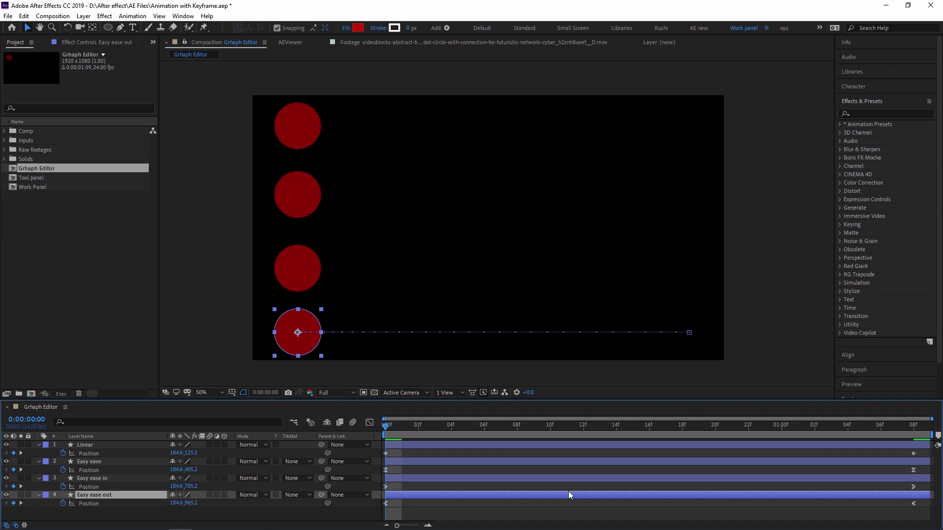
- Deselect the layers and preview the composition from the first frame to compare the four easing types
left_click(476, 514)
key("space")
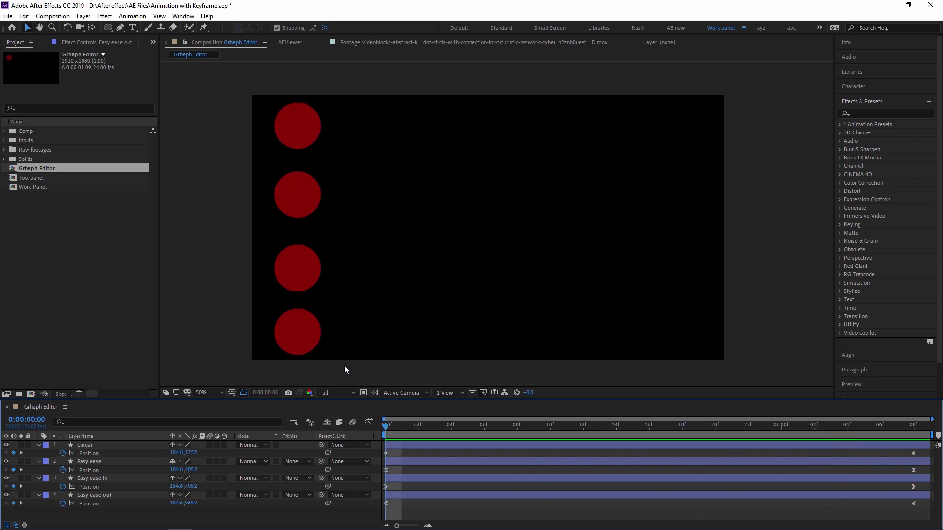
left_click_drag(378, 418, 367, 469)
left_click_drag(394, 431, 386, 465)
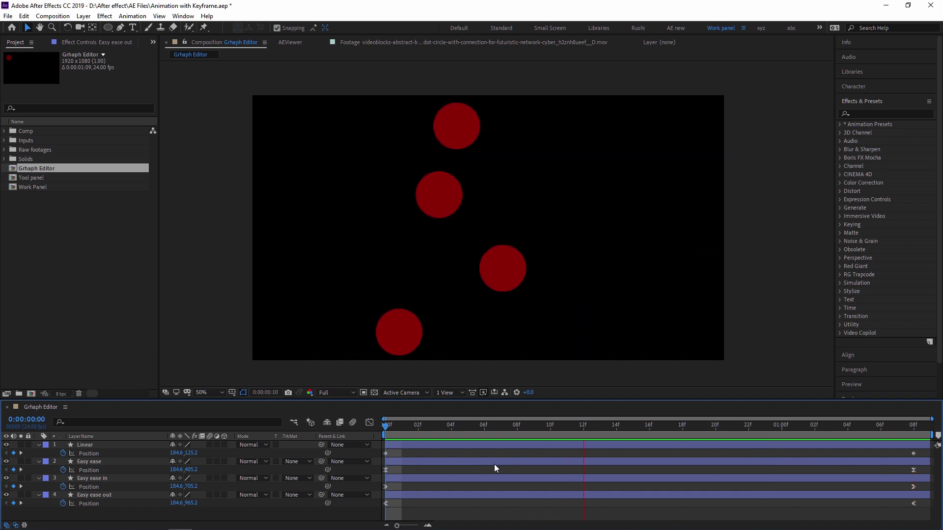
key("space")
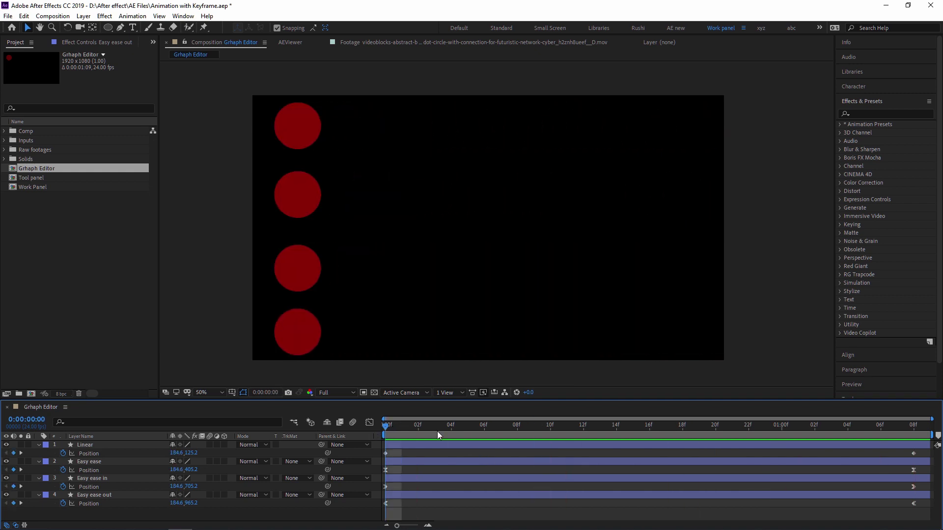
- Show the Linear layer's Position keyframes in the Graph Editor and make the timeline area taller
left_click(332, 454)
left_click(482, 466)
left_click_drag(483, 463, 384, 455)
left_click(384, 455)
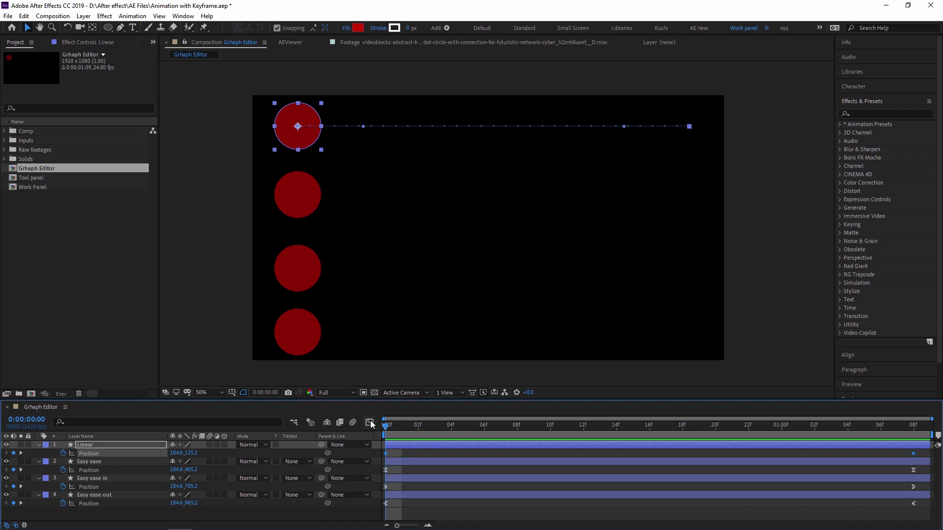
left_click(369, 422)
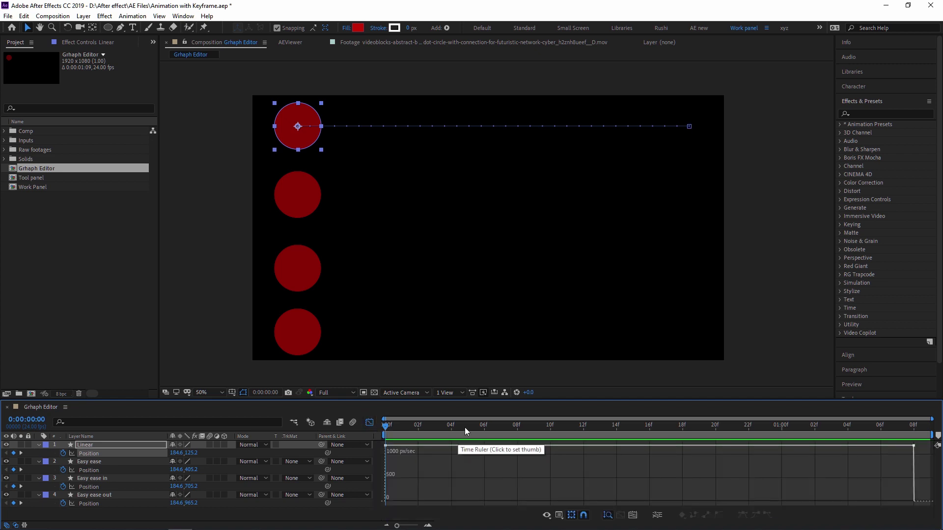
left_click_drag(485, 398, 483, 329)
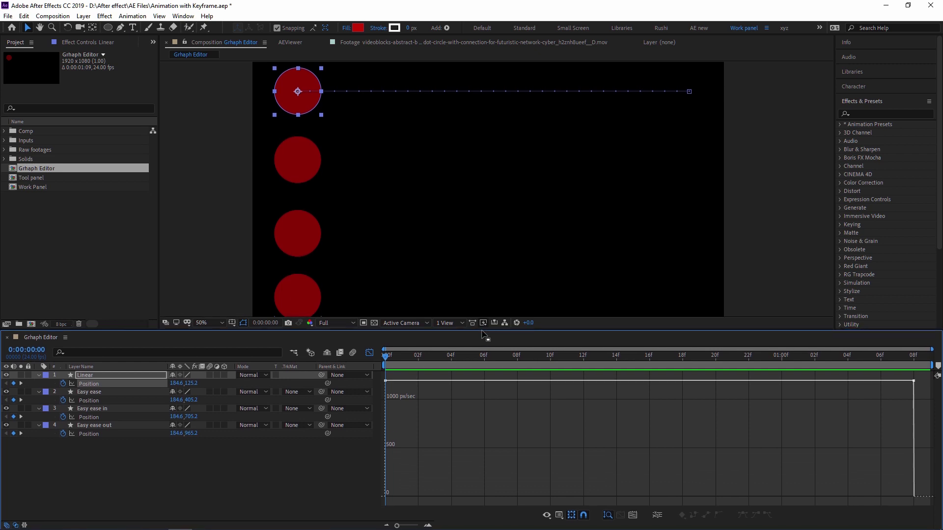
- Check that the speed graph is the active graph type and inspect the Linear layer's two keyframes on its curve
right_click(449, 463)
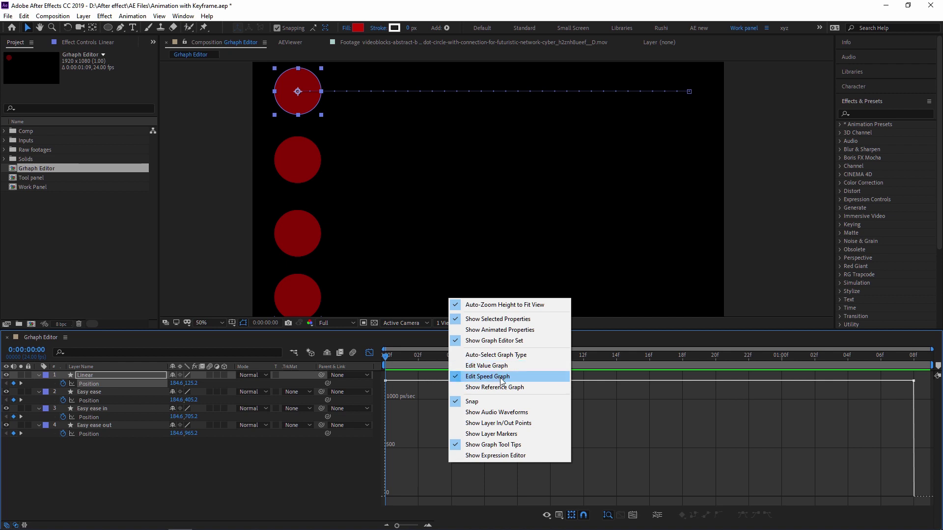
left_click(418, 447)
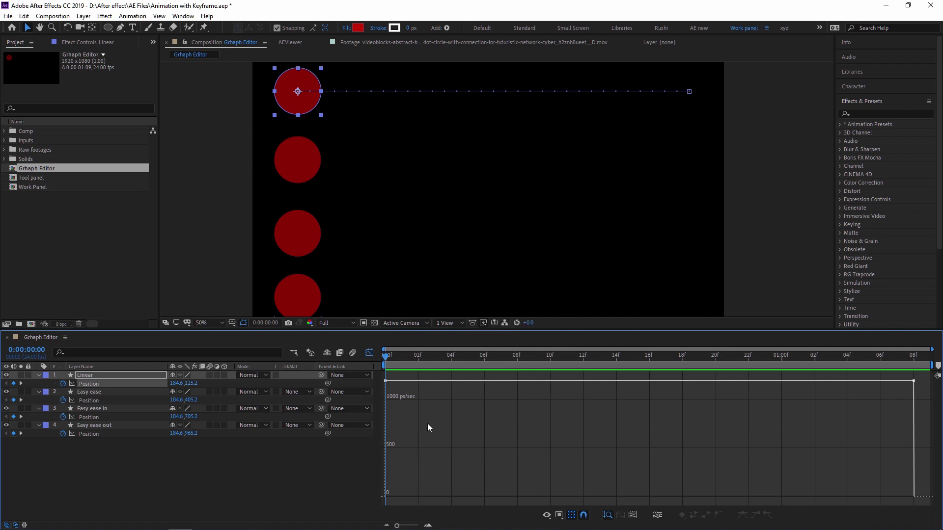
mouse_move(386, 381)
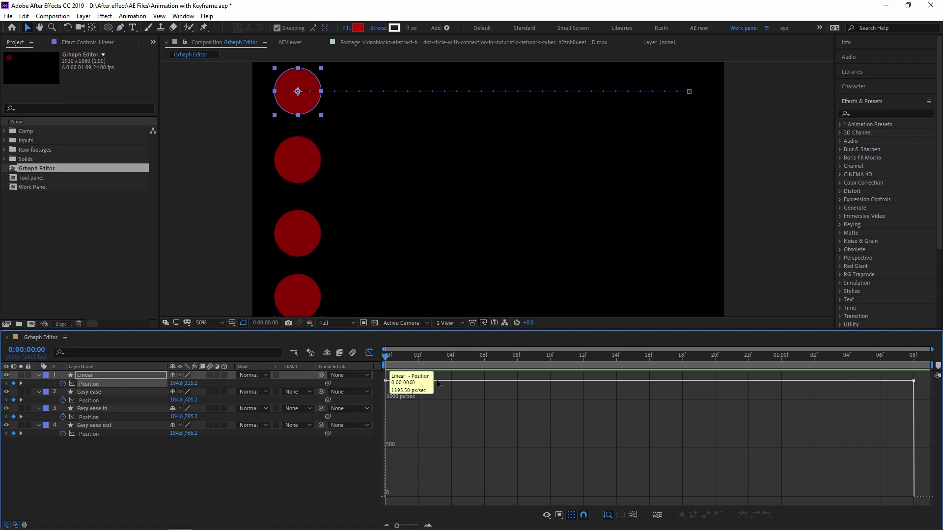
left_click_drag(921, 377, 384, 391)
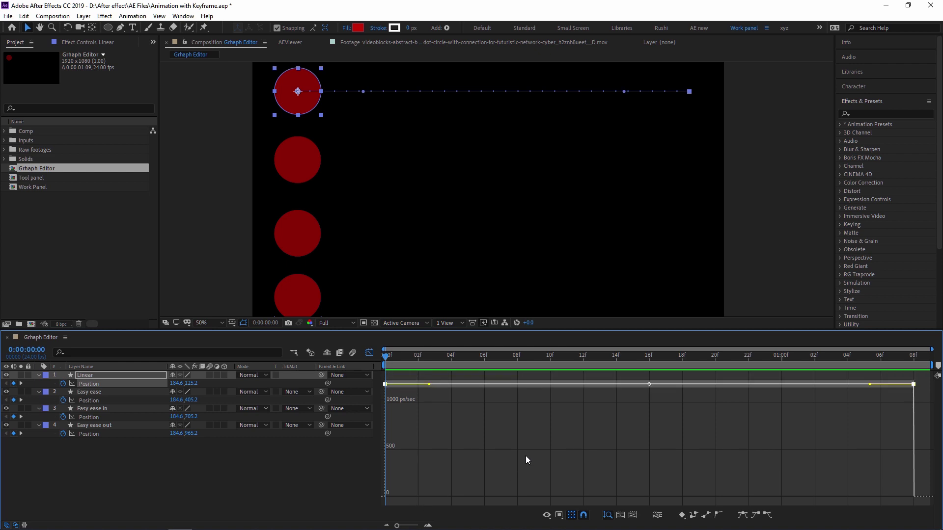
- Select both Position keyframes of the Easy ease layer and display their speed curve in the Graph Editor
left_click(85, 391)
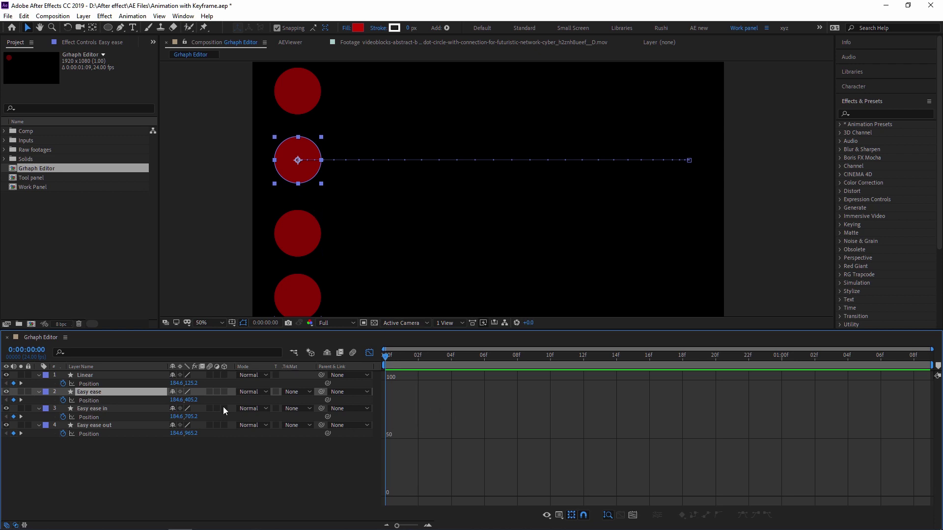
left_click(369, 352)
left_click_drag(924, 400, 383, 403)
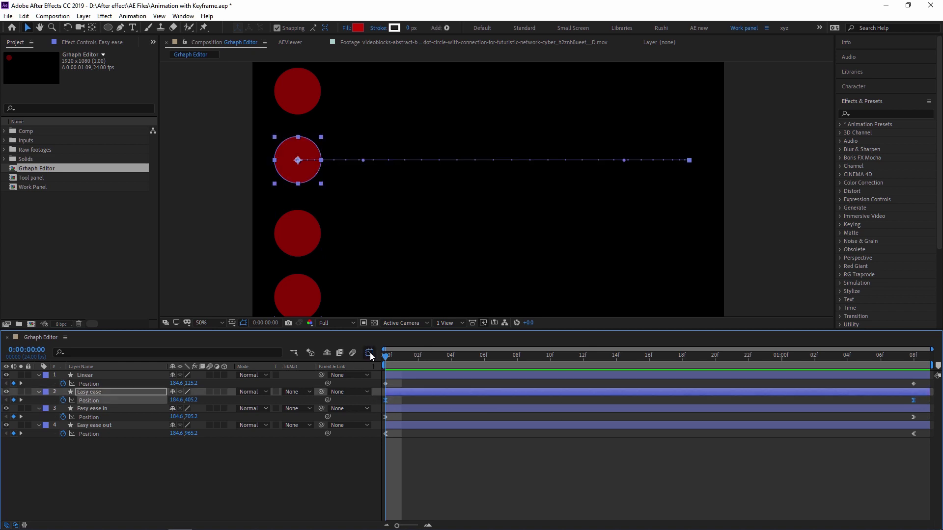
left_click(369, 352)
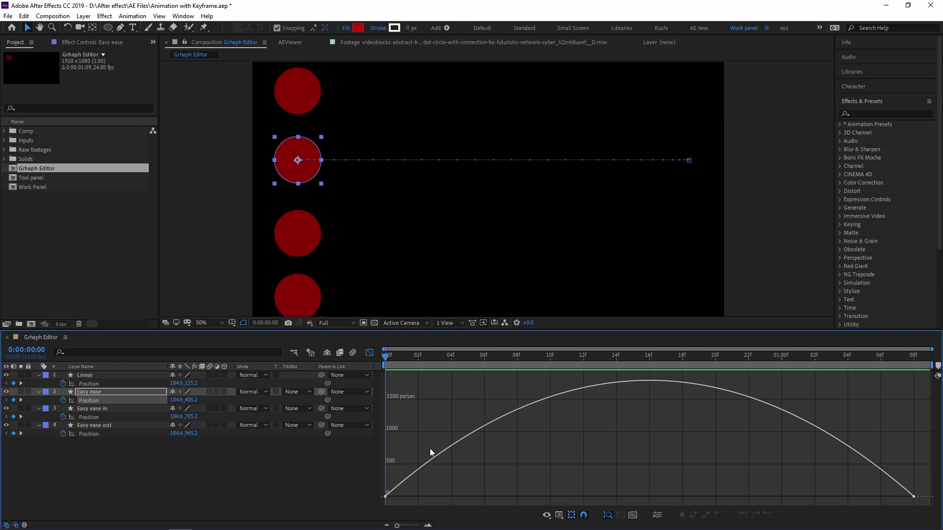
- Extend the outgoing influence handle of the Easy ease layer's first keyframe to about frame 13, keeping its speed at zero
mouse_move(385, 497)
left_click(389, 492)
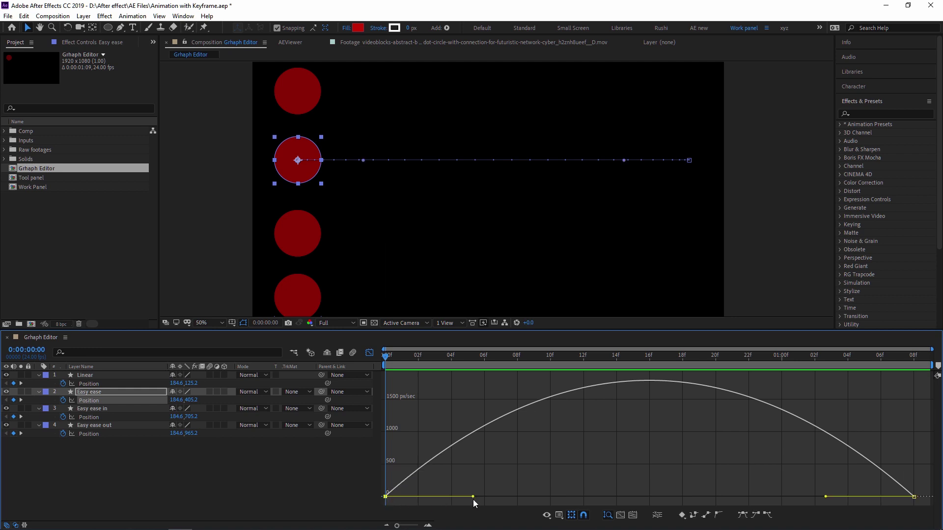
left_click_drag(473, 500, 601, 496)
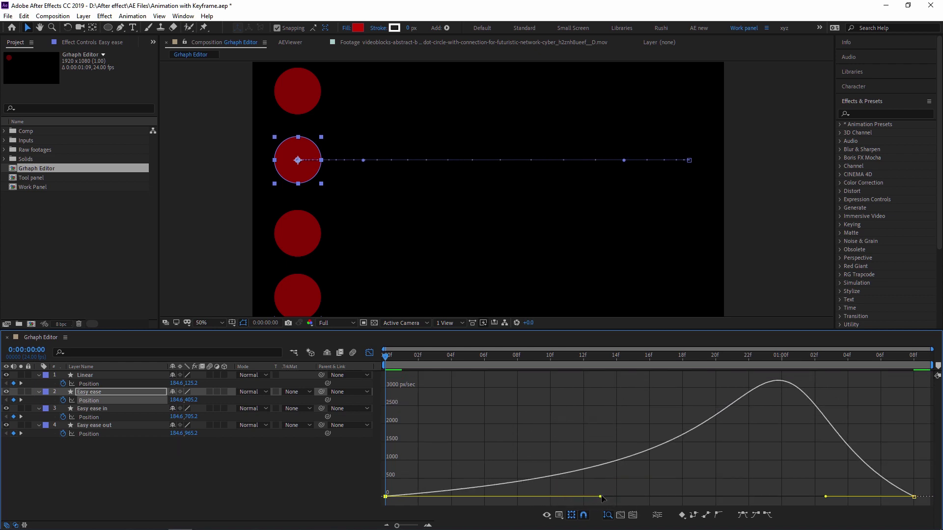
- Return to the first frame and hide the Linear, Easy ease in and Easy ease out layers
left_click_drag(387, 360, 357, 370)
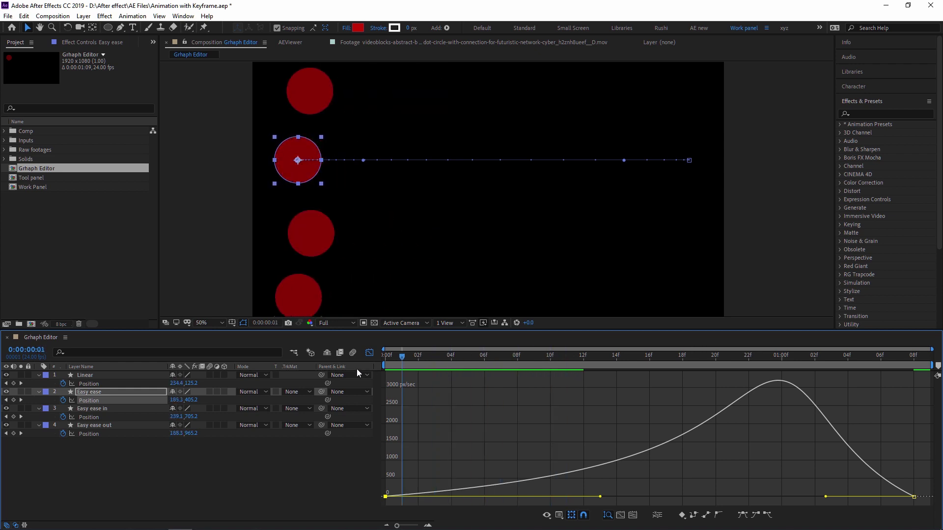
left_click(6, 375)
left_click(6, 409)
left_click(6, 425)
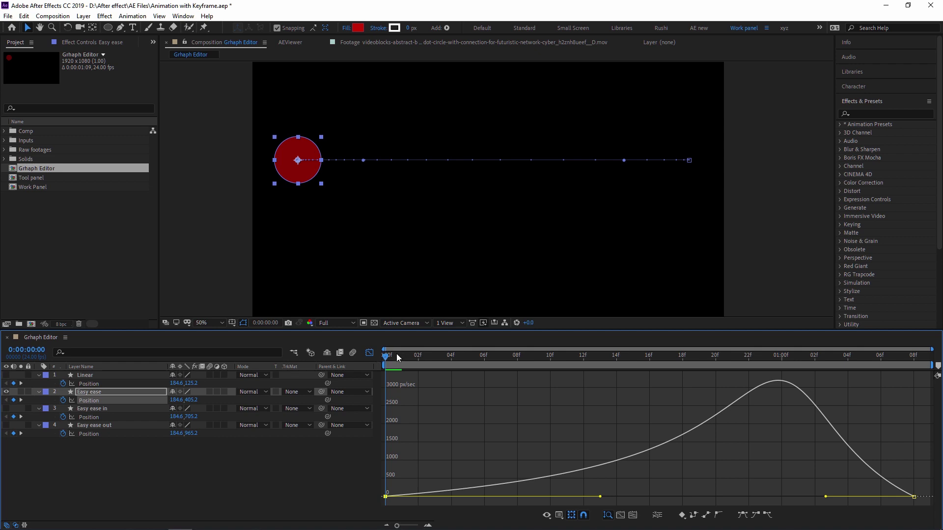
- Preview the Easy ease circle alone and scrub through its motion to judge the slow start and late acceleration
key("space")
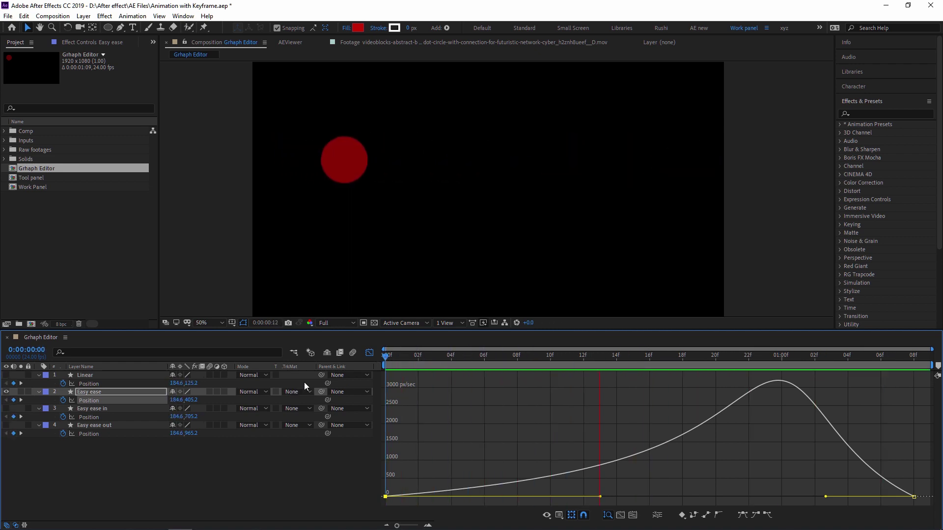
key("space")
left_click_drag(391, 357, 914, 412)
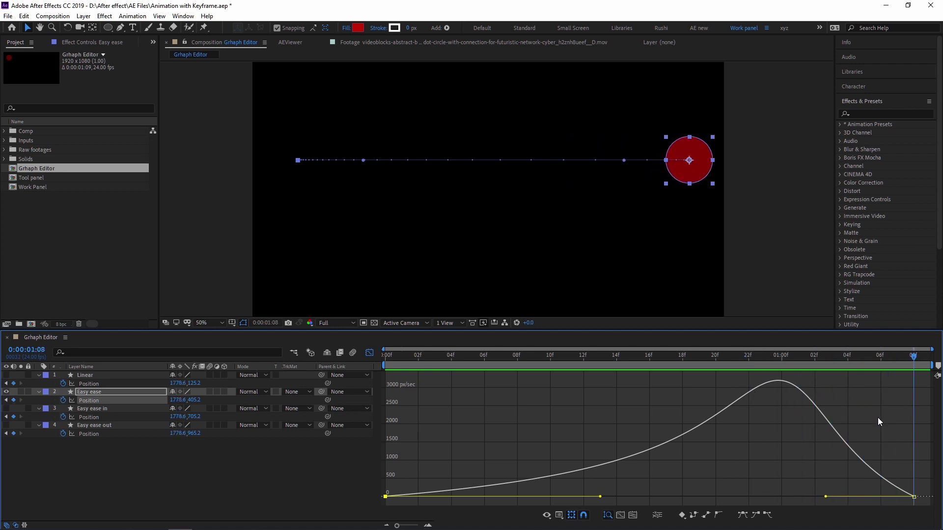
key("space")
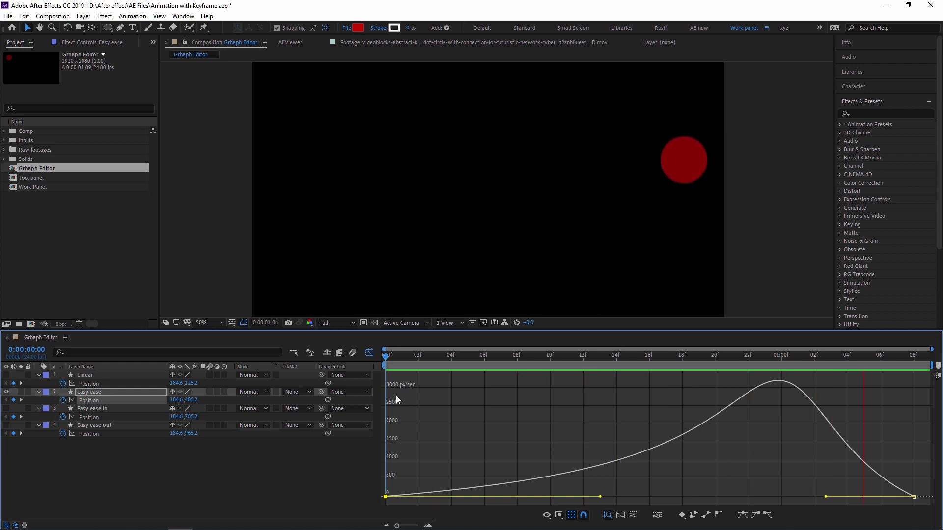
key("space")
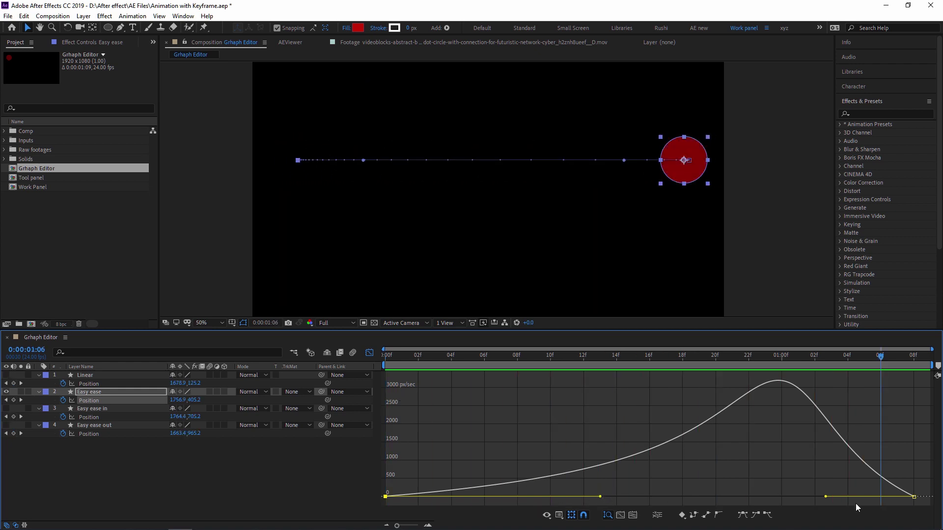
- Extend the Easy ease keyframes' influence handles to about frames 13 and 17 for a sharp central speed peak, and preview the motion
left_click_drag(819, 496, 667, 495)
left_click_drag(600, 496, 606, 497)
key("space")
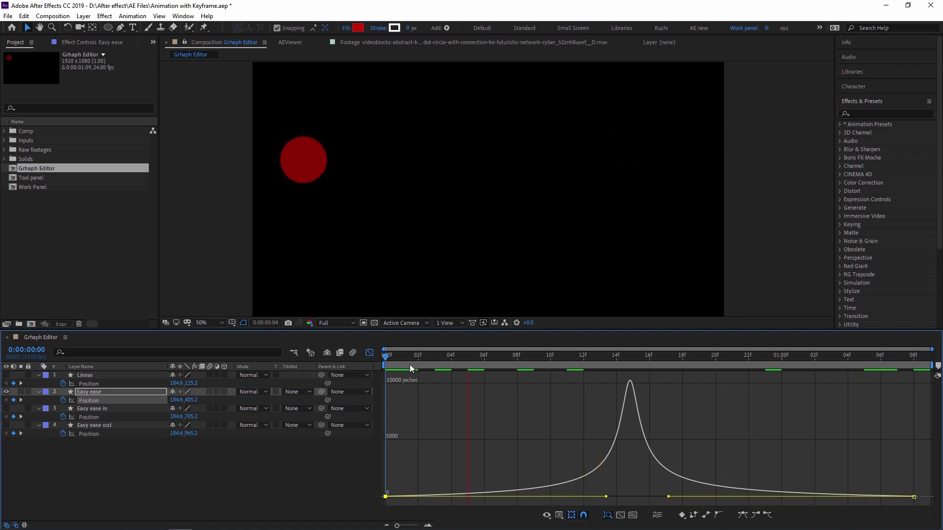
key("space")
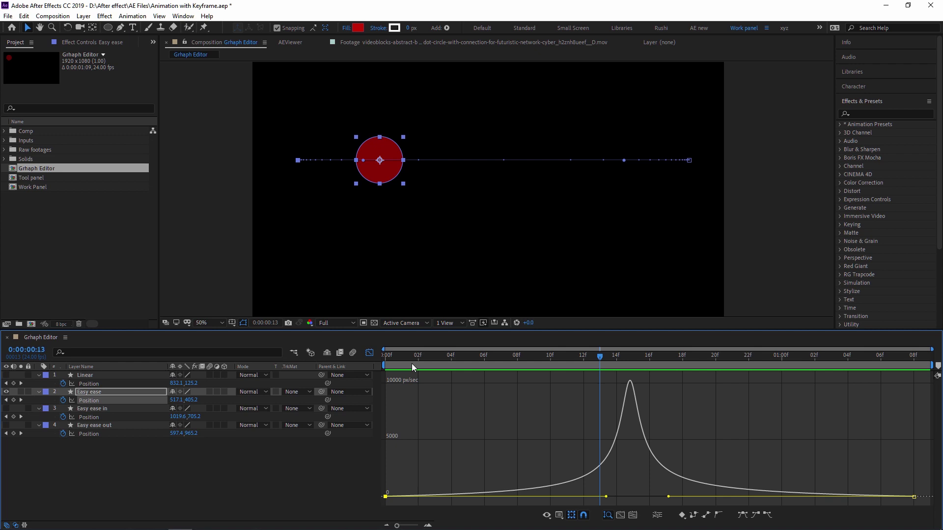
key("space")
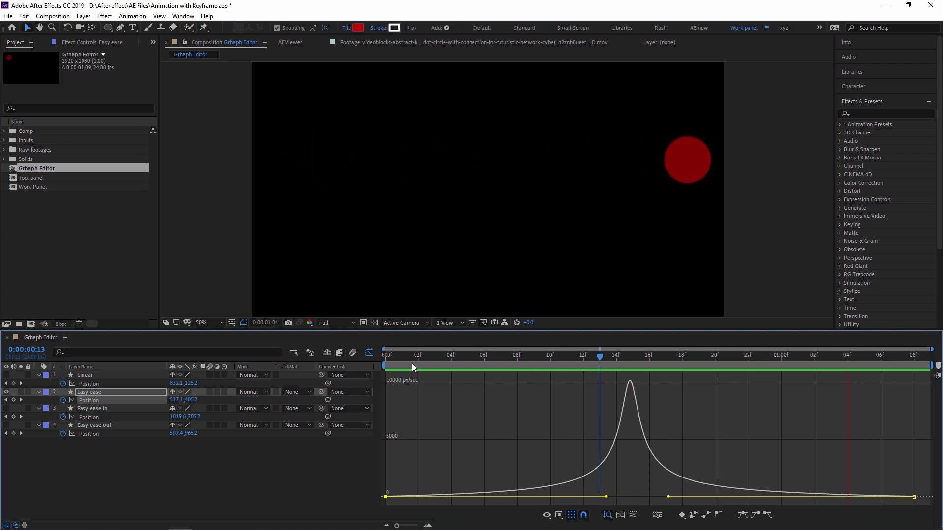
- Display the Easy ease in layer's speed graph and lower its first keyframe to zero speed, with the handle reaching about frame 5
key("shift+F3")
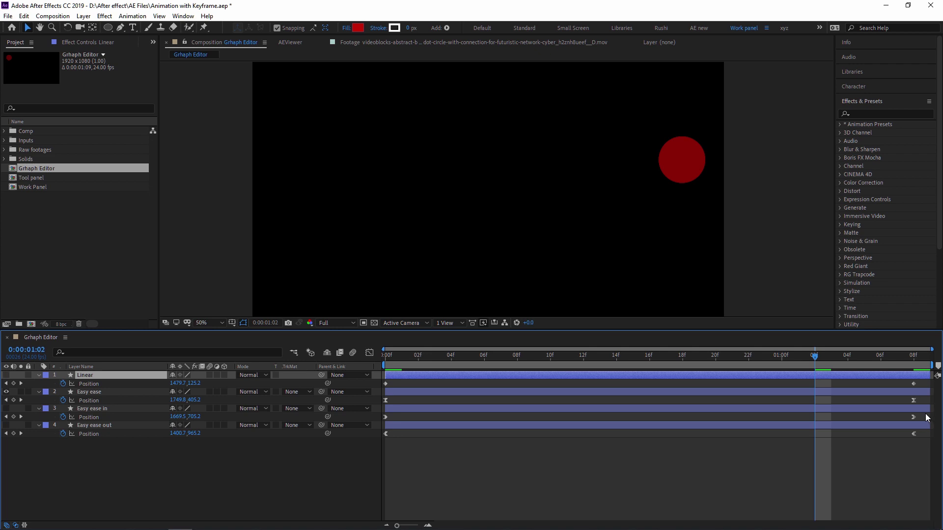
left_click_drag(926, 414, 382, 420)
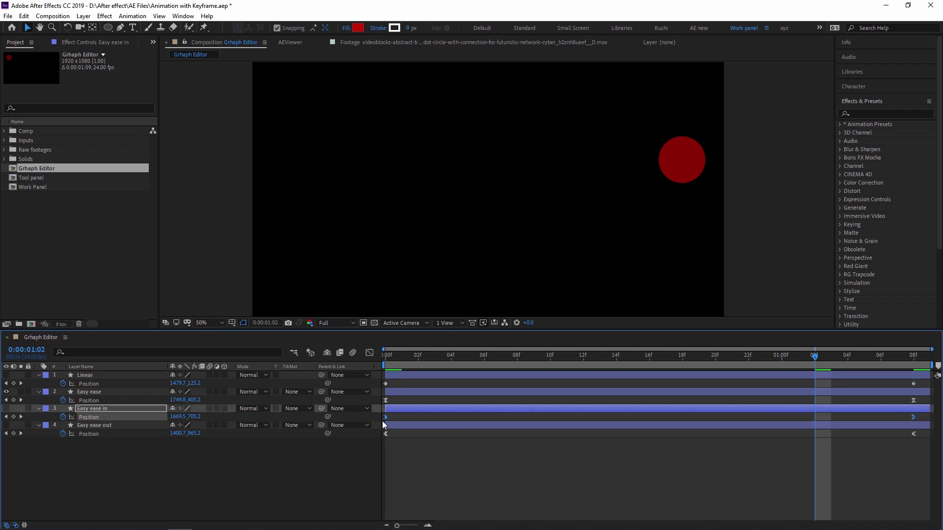
left_click(369, 352)
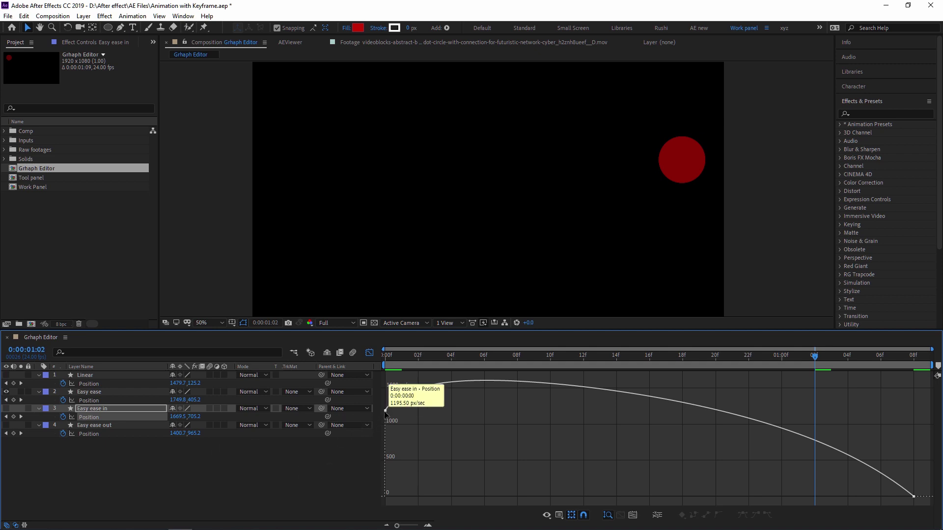
left_click(395, 399)
left_click_drag(429, 410, 462, 497)
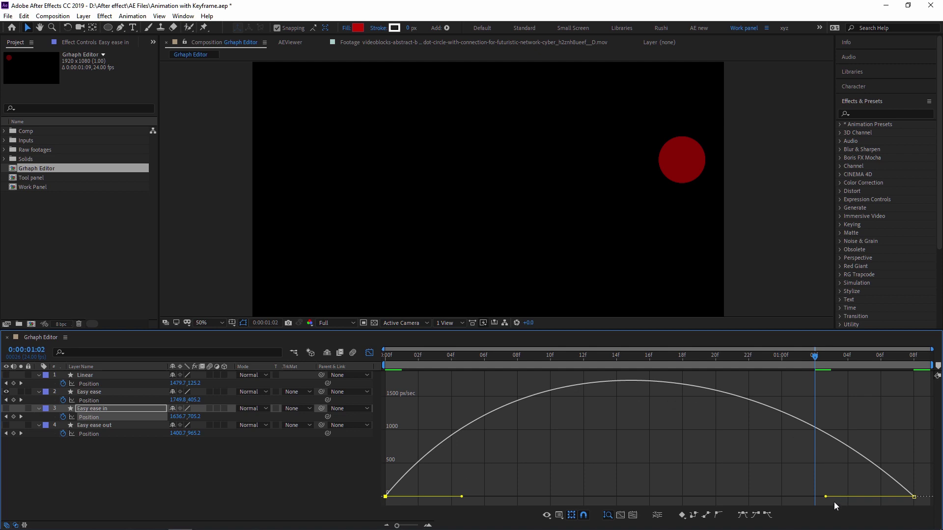
- Shorten the influence handle of the Easy ease in layer's last keyframe to about frame 27 and preview from the first frame
mouse_move(829, 499)
left_mouse_down()
mouse_move(848, 494)
mouse_move(838, 494)
left_mouse_up()
left_click_drag(814, 369, 192, 420)
key("space")
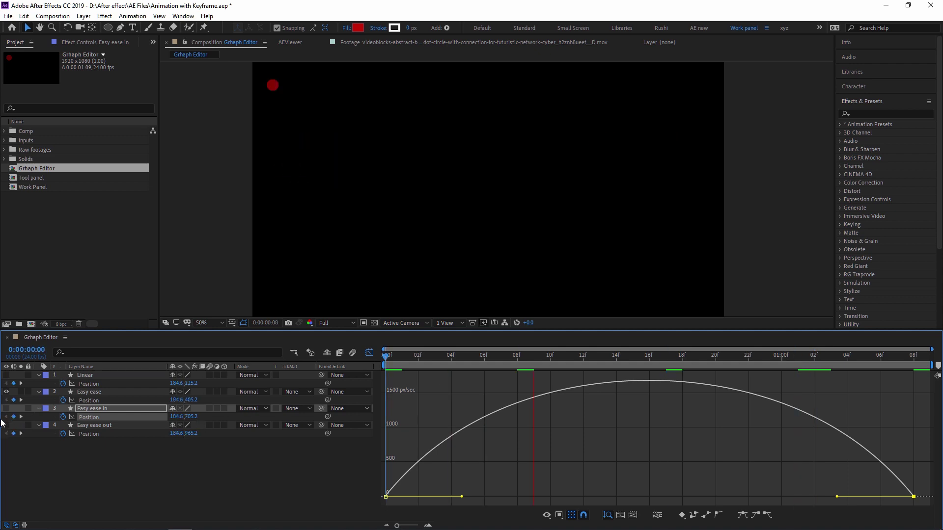
- Show the Easy ease in, Easy ease out and Linear layers again and preview all four circles from the first frame
key("space")
left_click(5, 408)
left_click(6, 426)
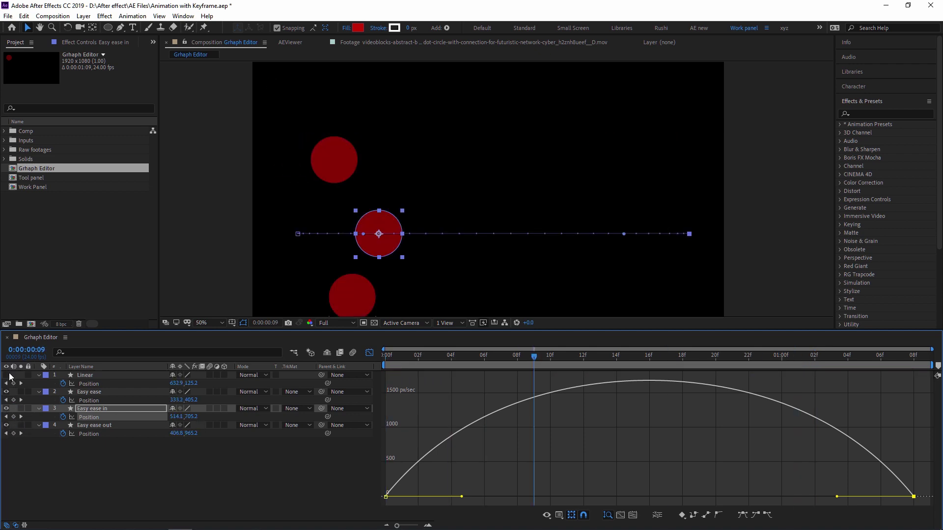
left_click(6, 375)
left_click(392, 355)
key("space")
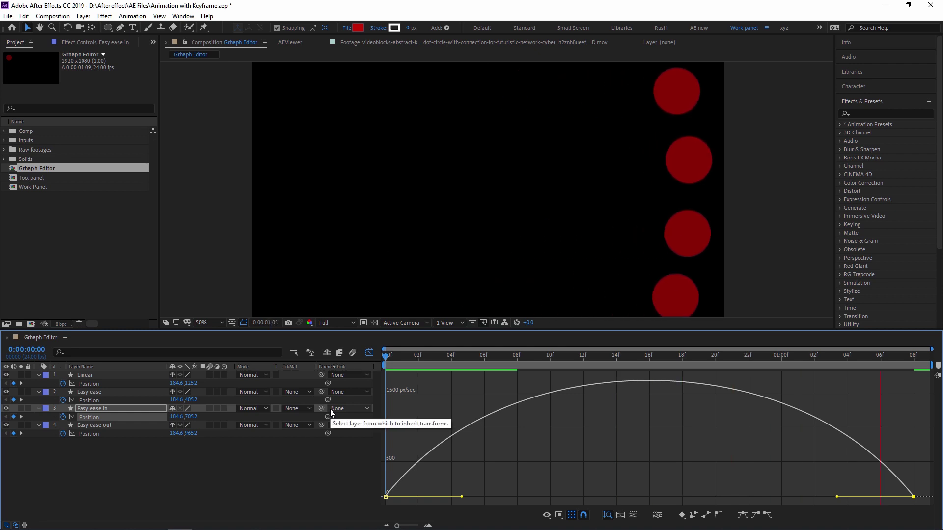
key("space")
key("Page_Down")
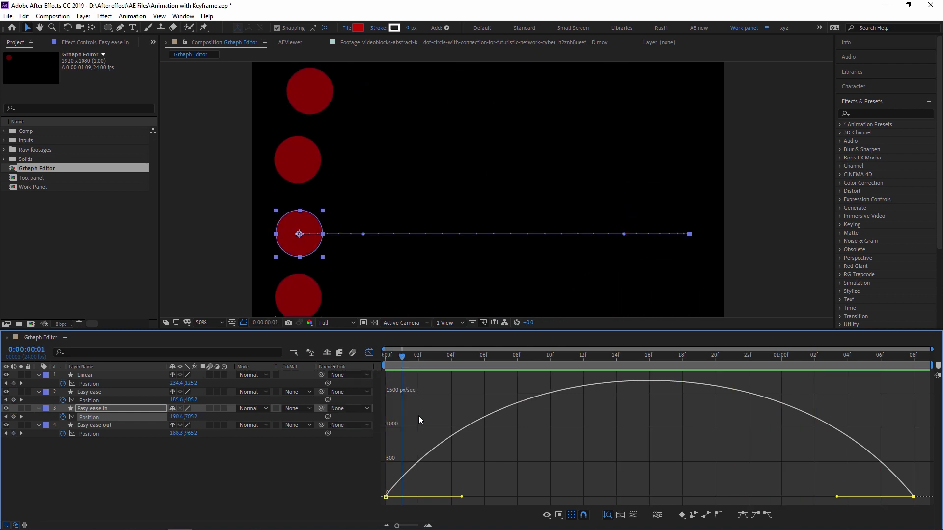
- Move the Easy ease in keyframes' influence handles to about frames 3 and 17 for an early speed peak, and preview all four circles
left_click_drag(473, 497, 436, 503)
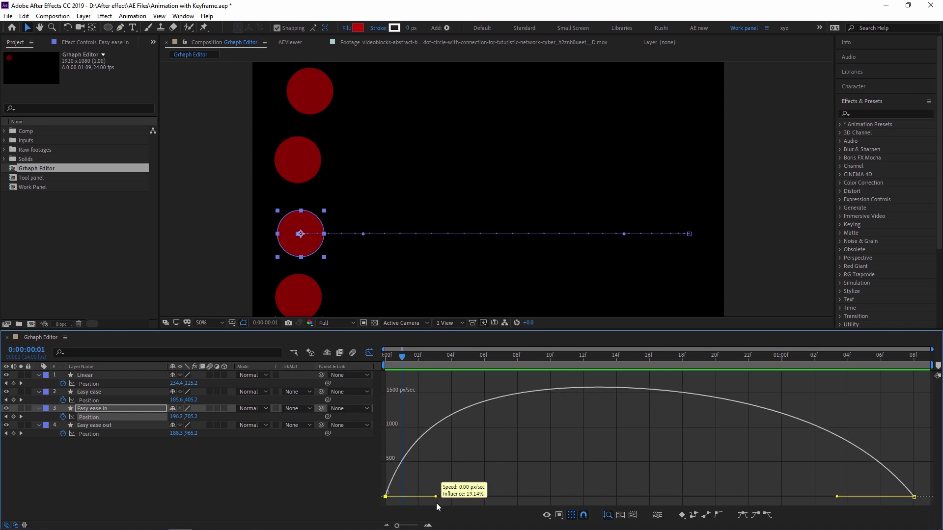
left_click(839, 499)
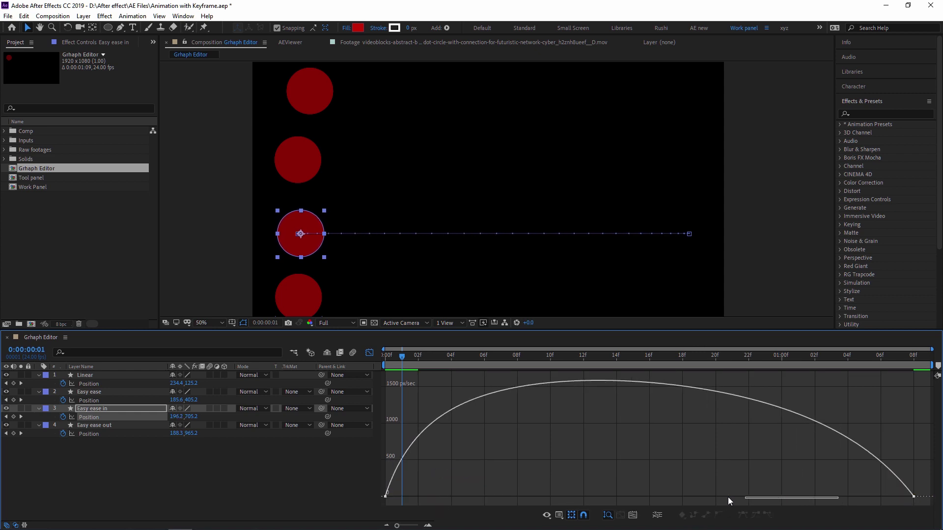
left_click(914, 497)
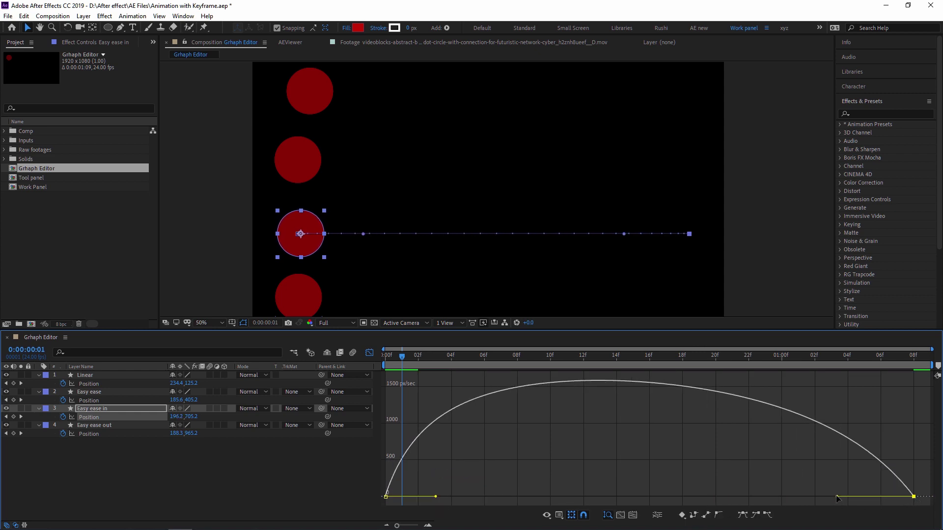
left_click_drag(837, 497, 671, 497)
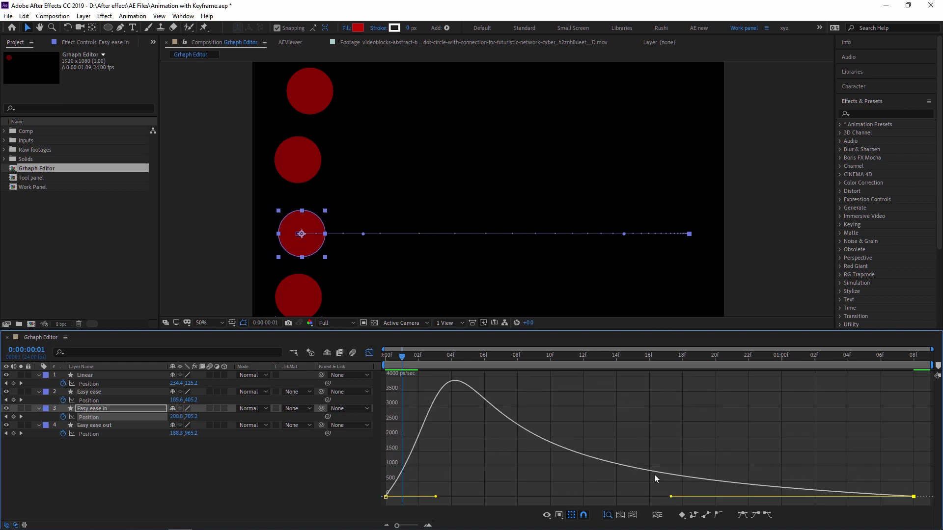
left_click(390, 358)
key("space")
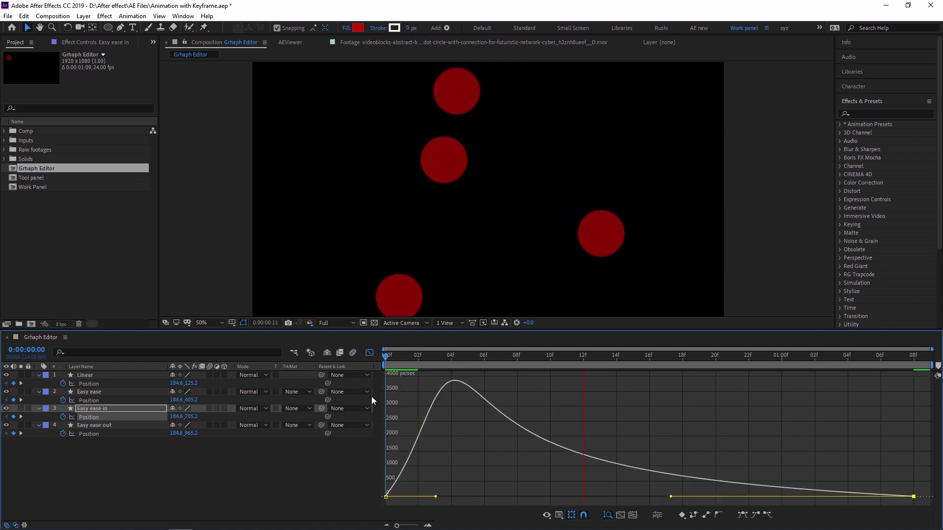
key("space")
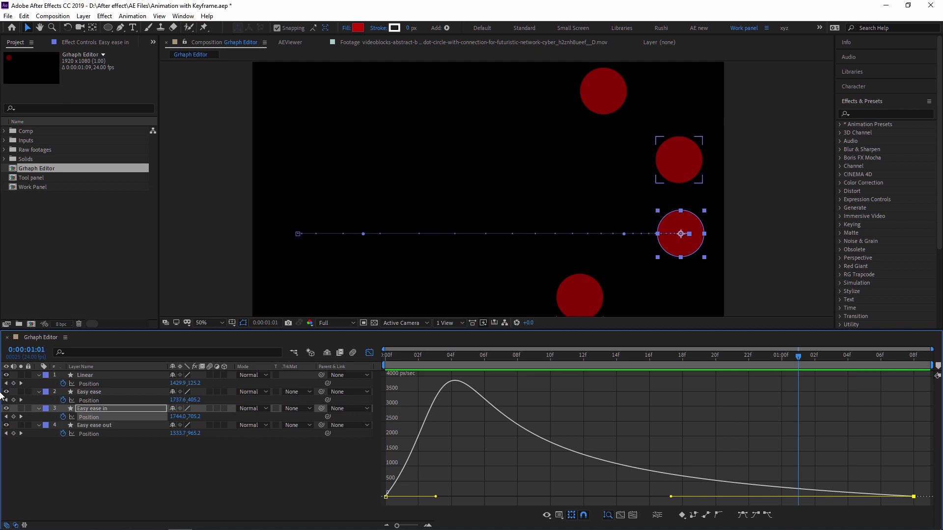
- Hide the Linear, Easy ease and Easy ease out layers and return to the first frame
left_click(6, 392)
left_click(6, 375)
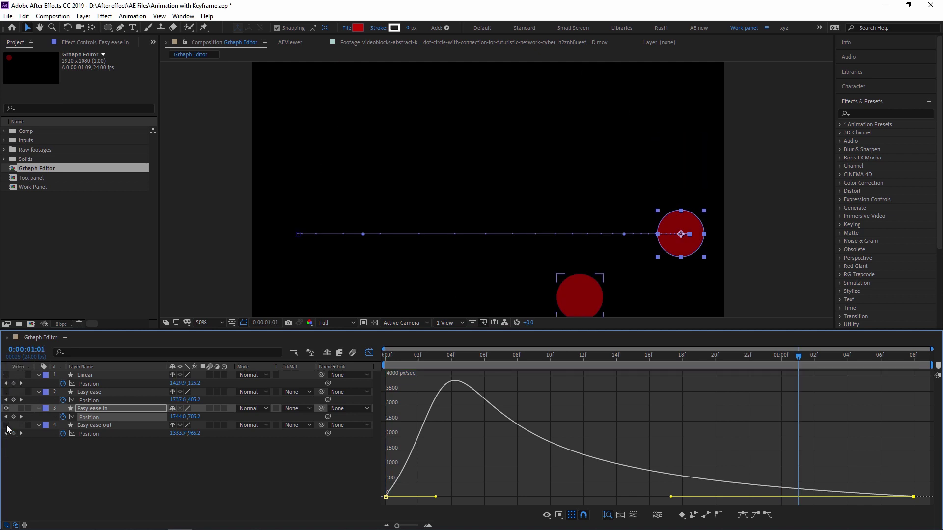
left_click(6, 425)
key("Home")
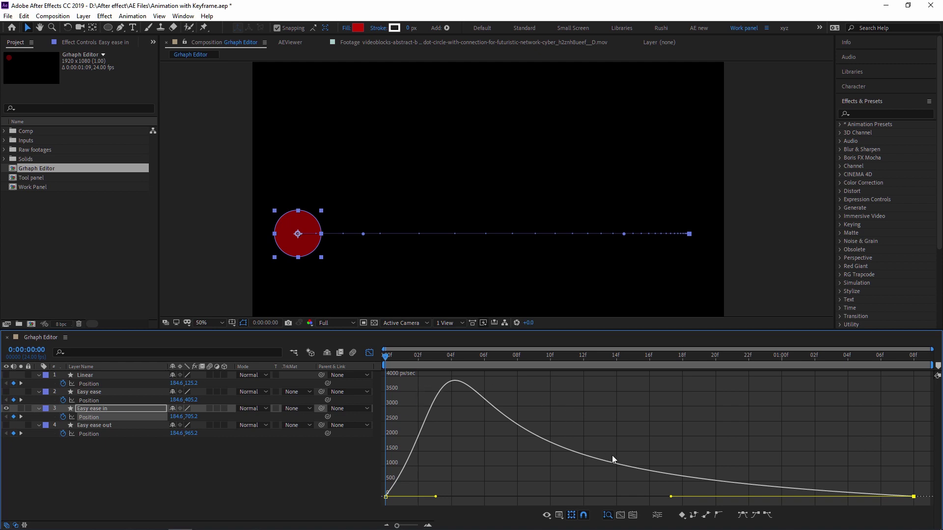
- Extend the last Easy ease in keyframe's influence handle to about frame 16 and preview that circle alone from the start
left_click_drag(670, 496, 602, 497)
key("space")
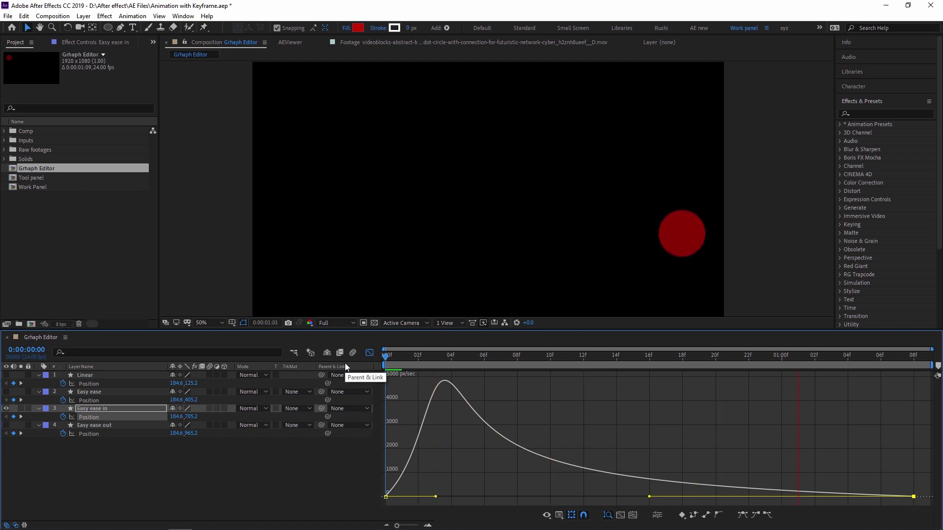
key("space")
left_click_drag(650, 497, 595, 494)
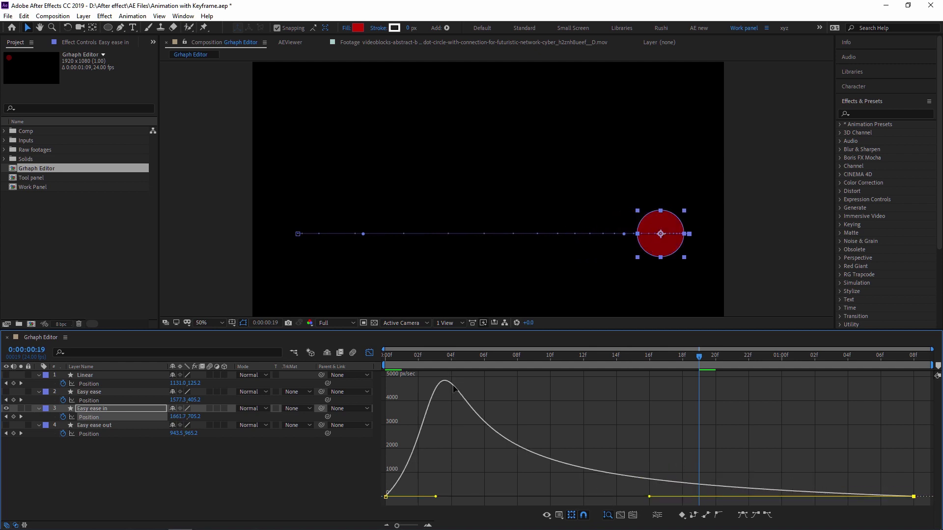
key("Home")
key("space")
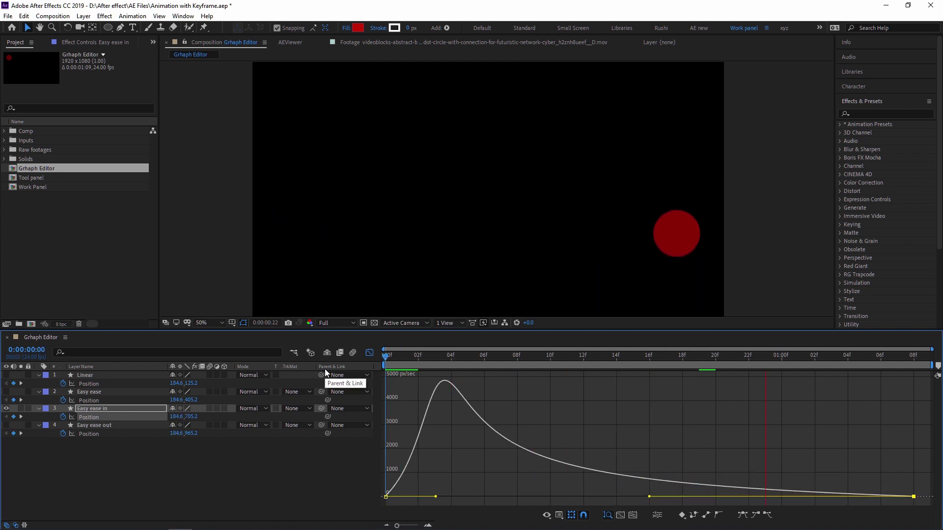